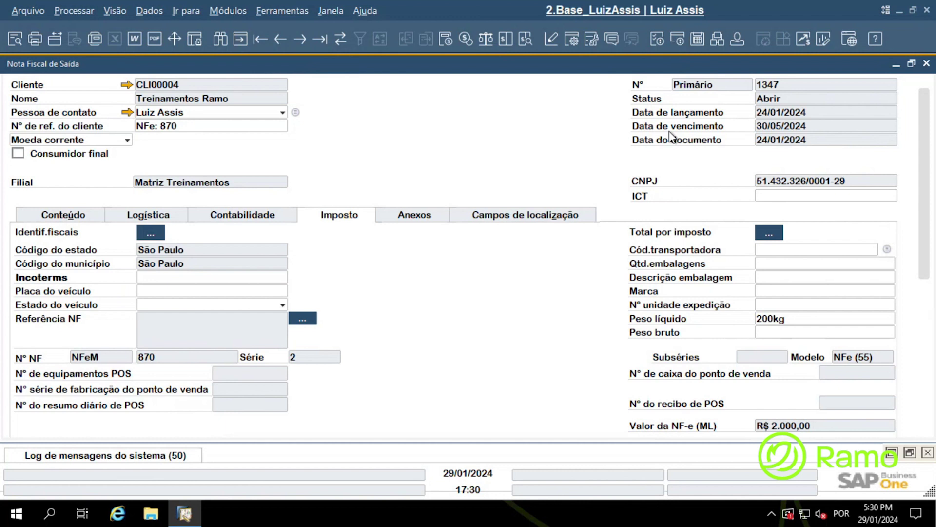
Review the four installments' dates and amounts in the outgoing invoice's accounting details, leaving the installments window without changes.
click(271, 219)
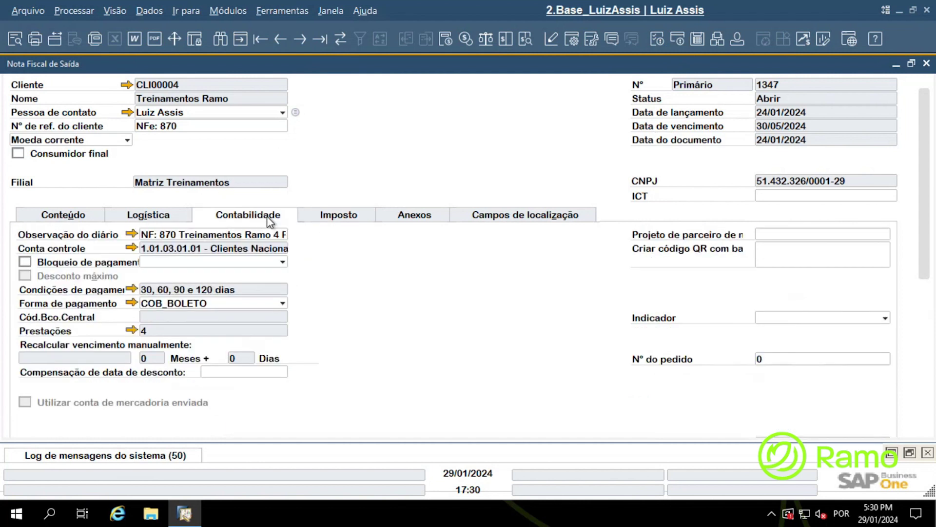
click(110, 332)
click(132, 330)
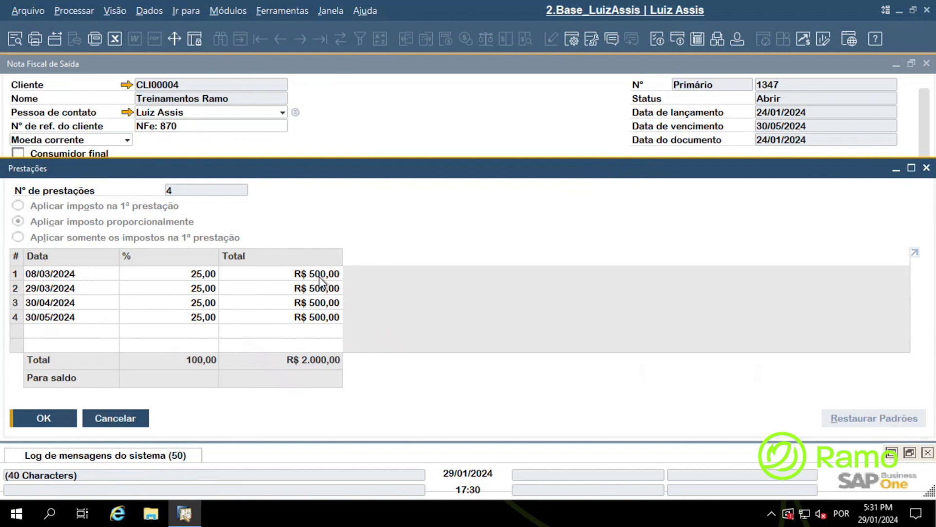
click(80, 316)
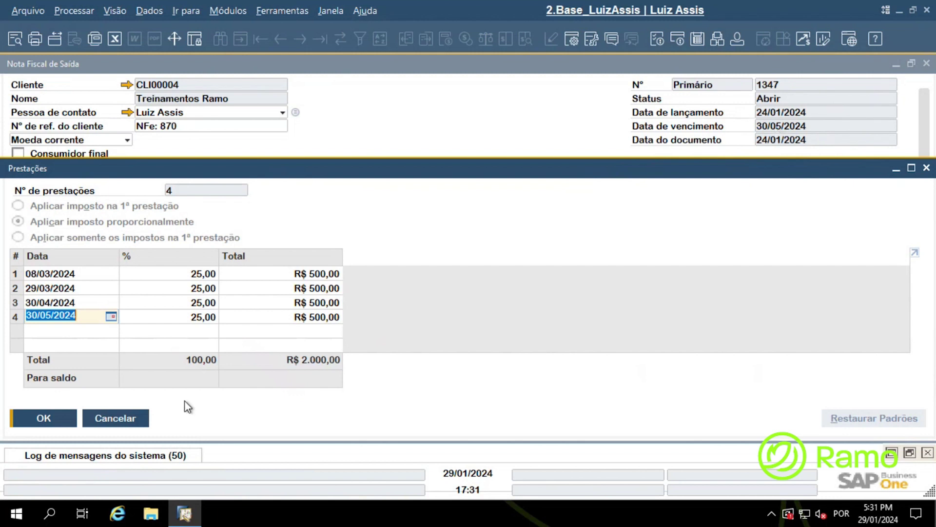
click(123, 417)
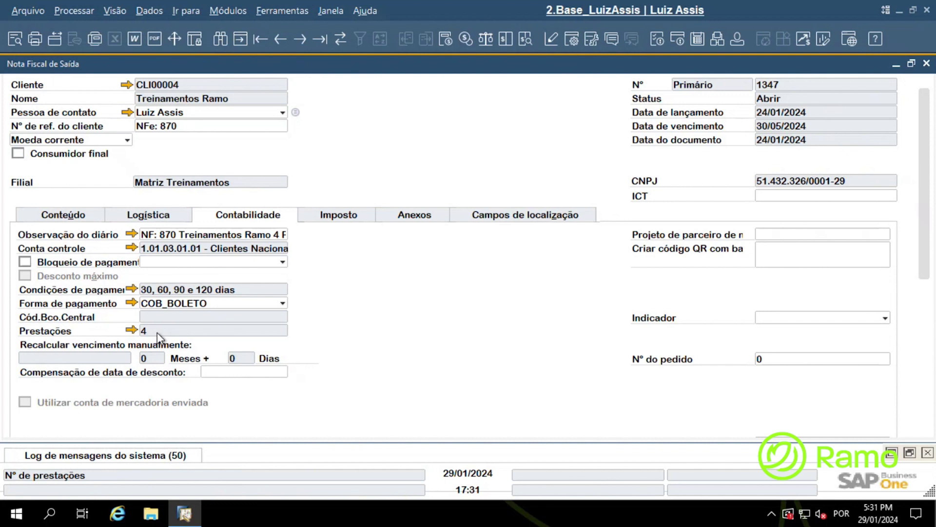
Set the first installment's due date to 15/03/2024 and update both the installments and the invoice.
click(131, 331)
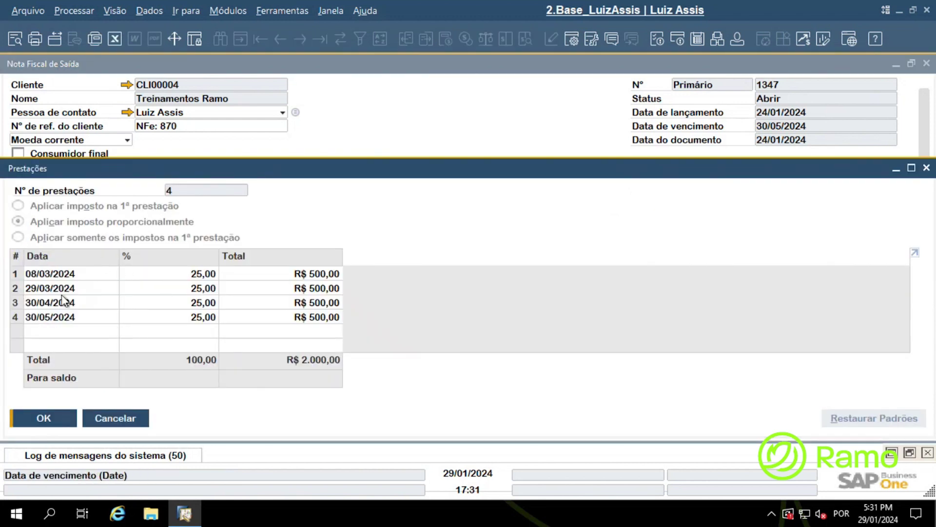
click(90, 274)
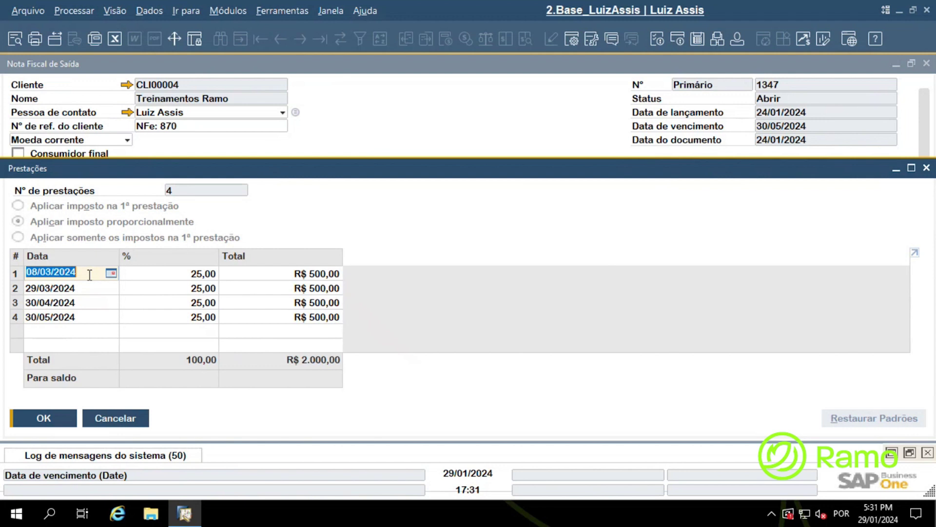
click(112, 273)
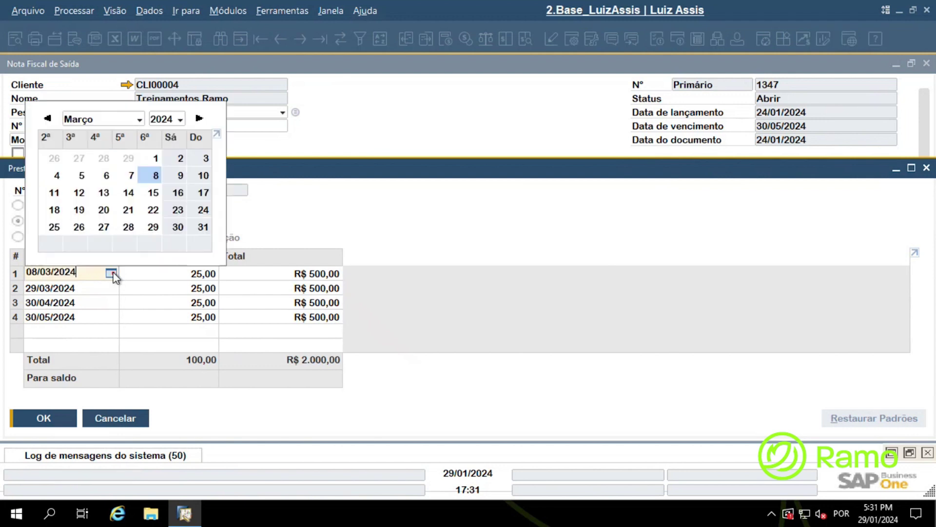
click(153, 194)
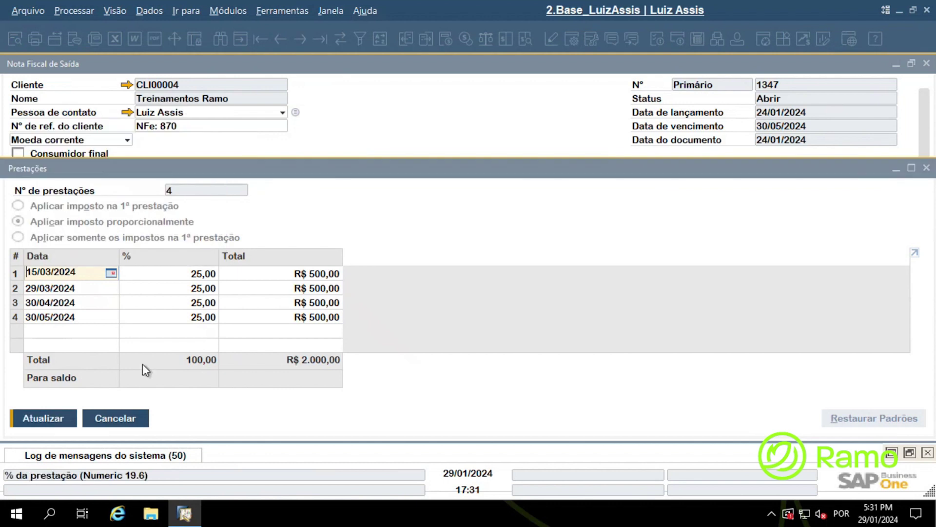
click(47, 415)
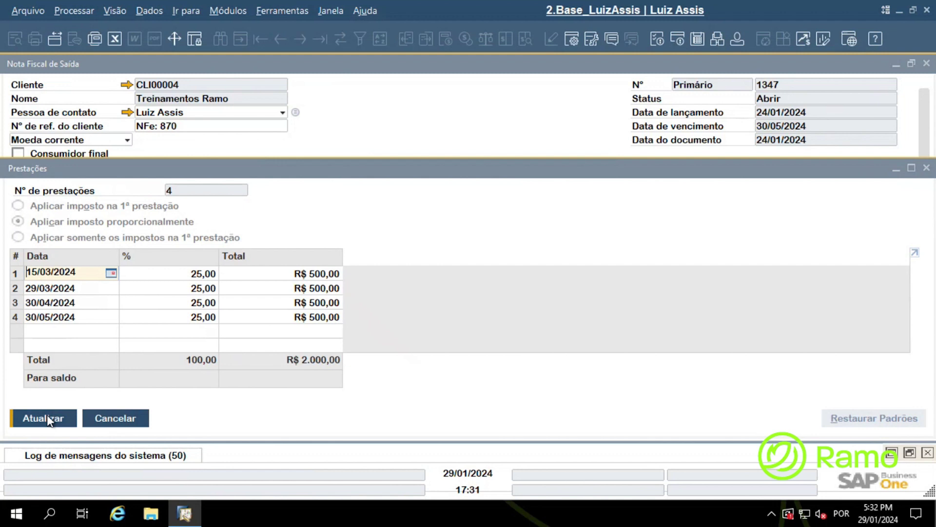
click(47, 414)
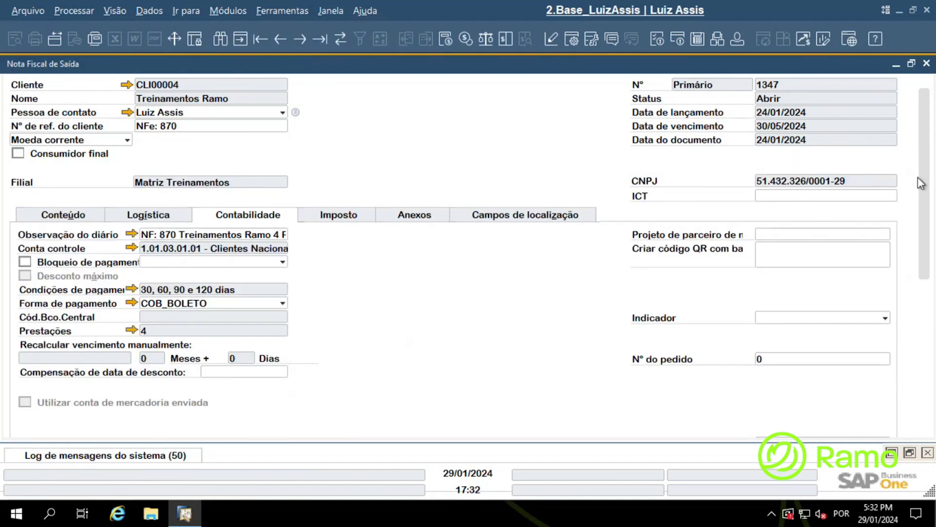
drag(921, 183, 817, 376)
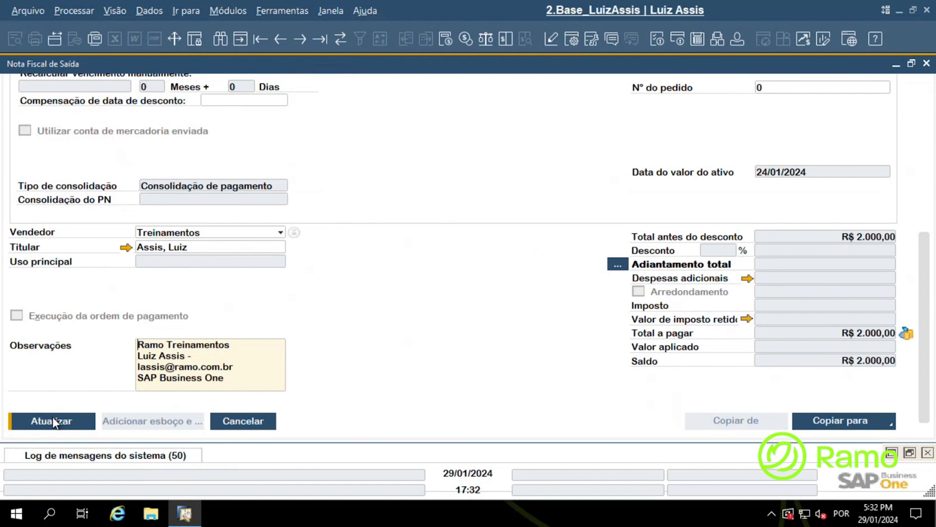
click(54, 420)
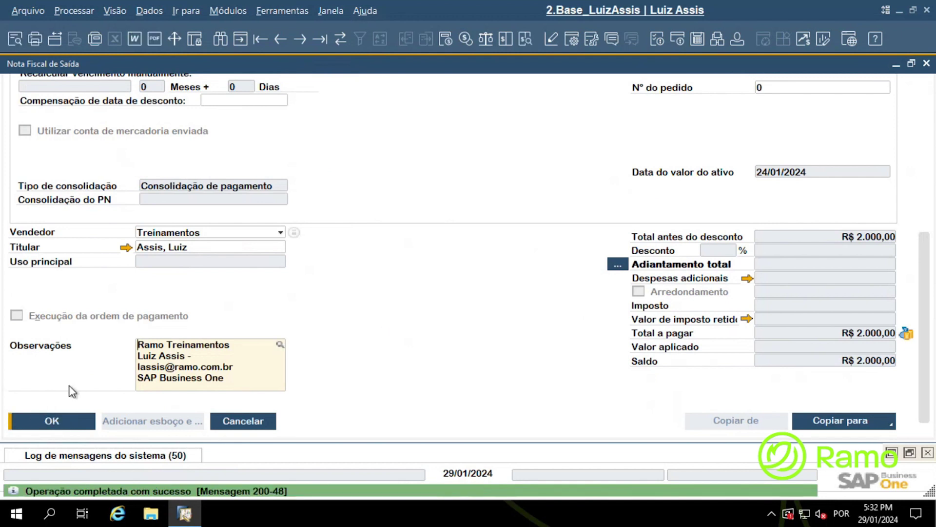
Reopen the invoice's installments to check the first installment's due date, then close them without changes.
drag(925, 304, 712, 213)
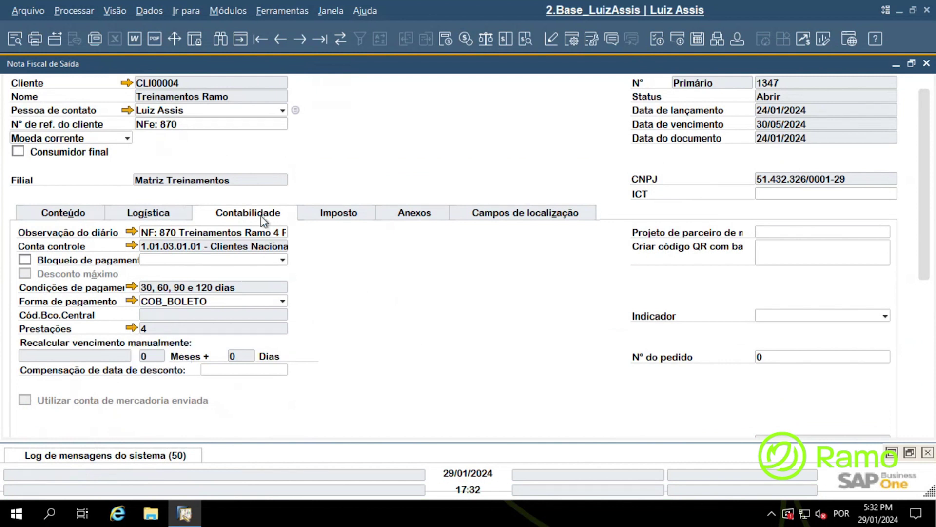
click(131, 328)
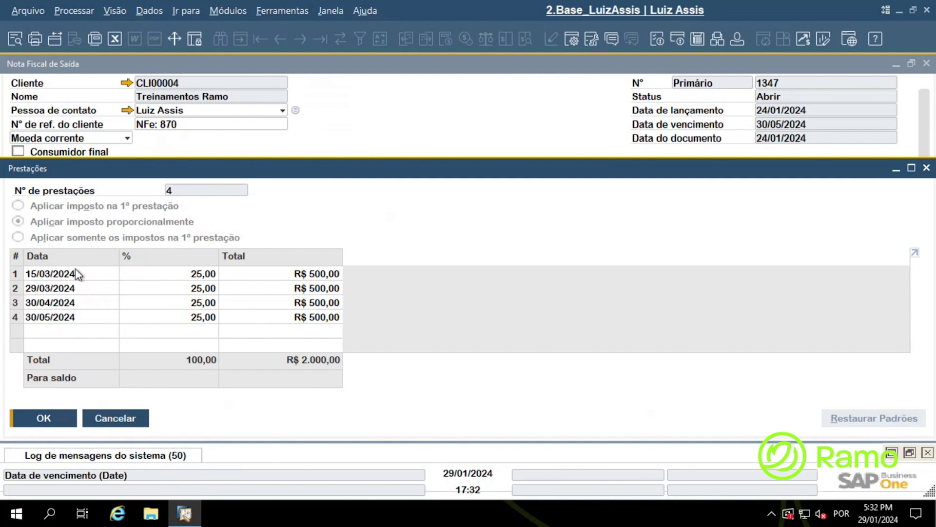
click(82, 271)
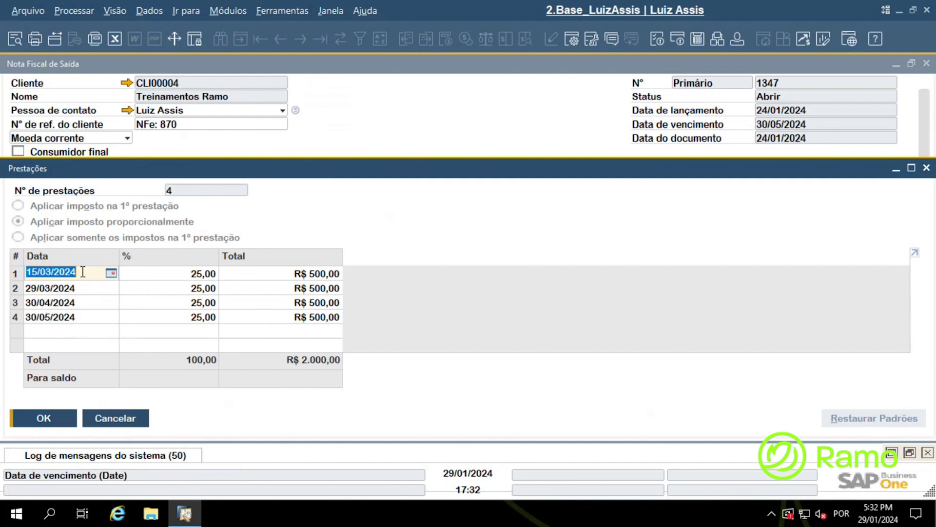
click(98, 418)
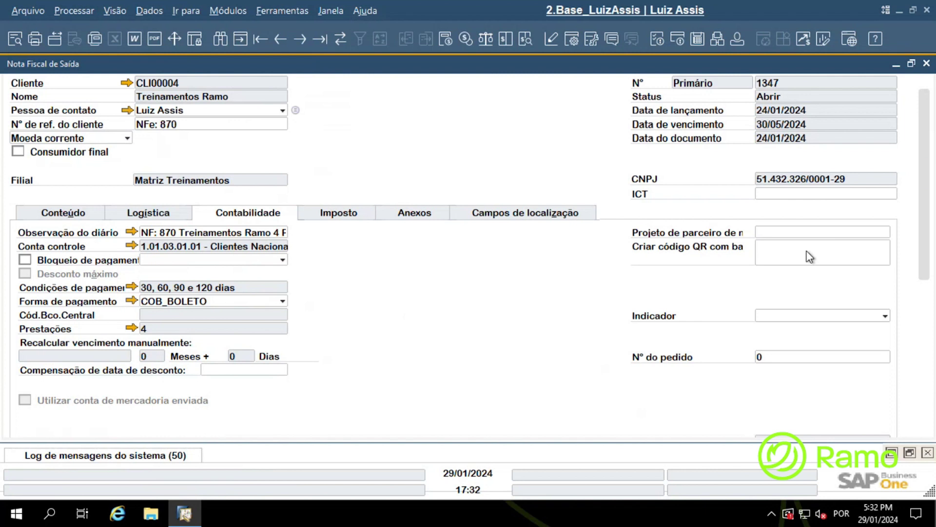
Check the invoice's applied amount and balance, as well as its due date and status.
drag(918, 199, 933, 363)
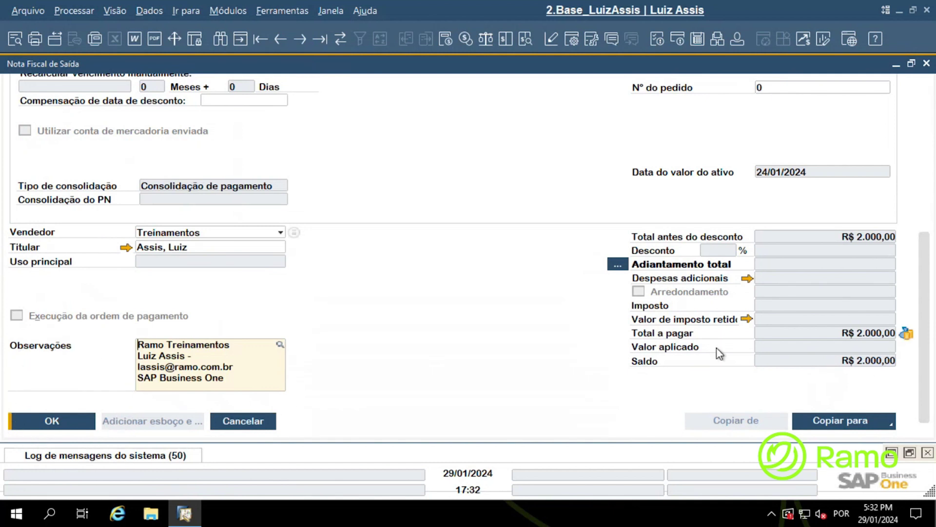
click(830, 349)
drag(924, 281, 923, 137)
click(794, 131)
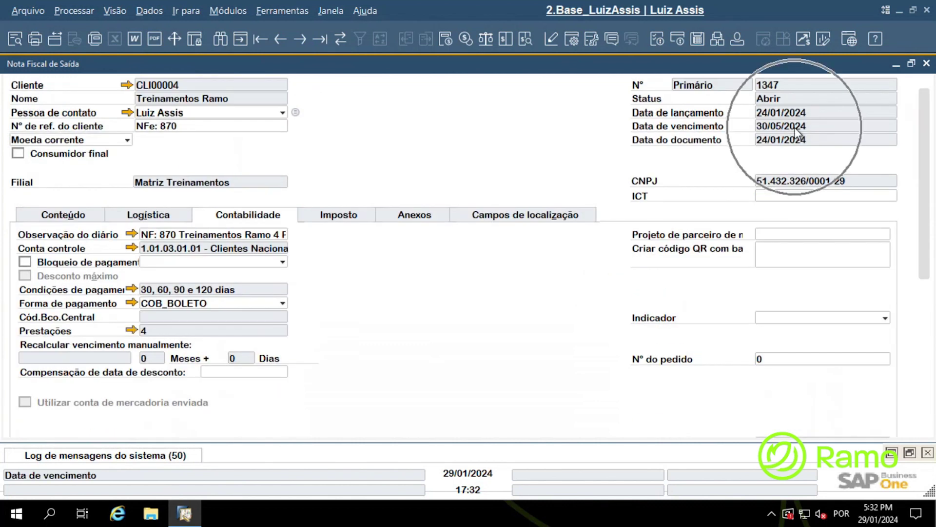
click(795, 104)
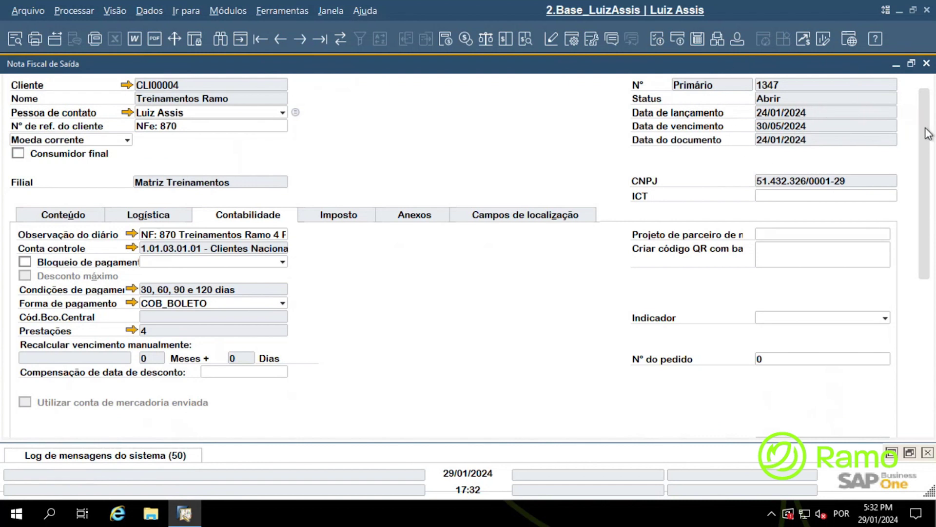
View the invoice's relationship map (Mapa de relações) to check for linked documents, then close it.
drag(926, 134, 926, 278)
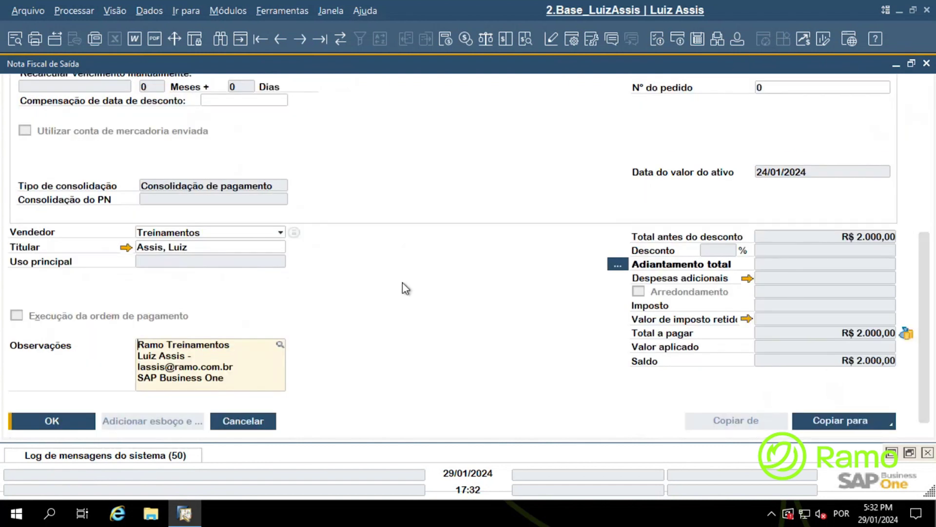
right_click(385, 270)
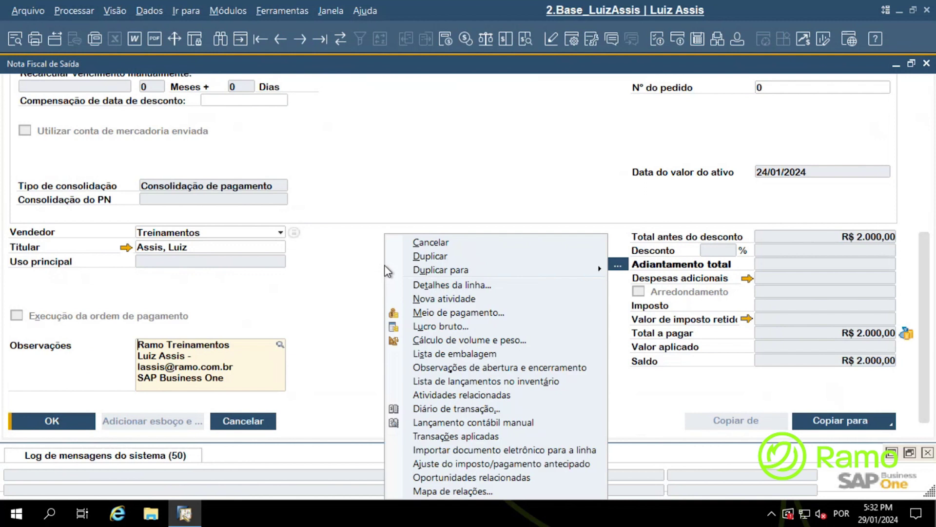
click(433, 489)
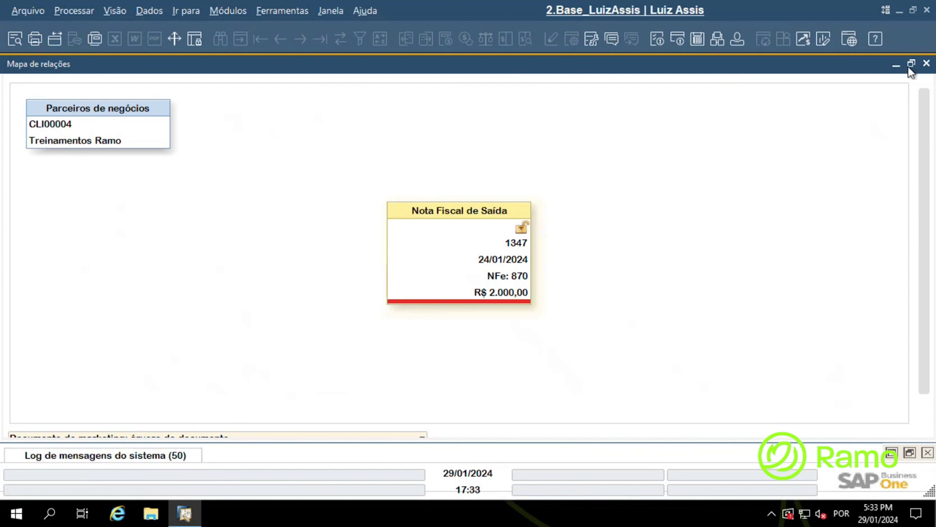
click(928, 65)
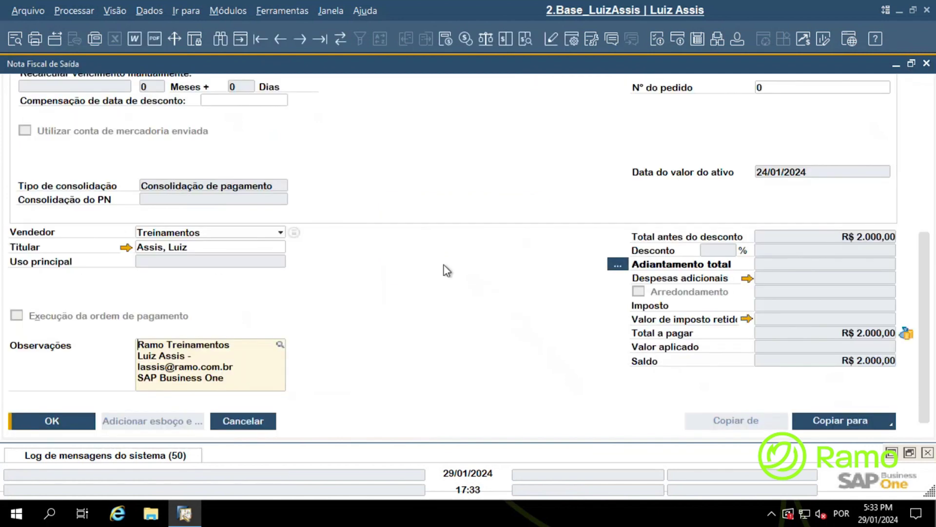
Open the invoice's applied transactions (Transações aplicadas) to check for payments against the installments.
scroll(425, 299, up, 1)
scroll(426, 299, down, 1)
click(391, 197)
right_click(391, 197)
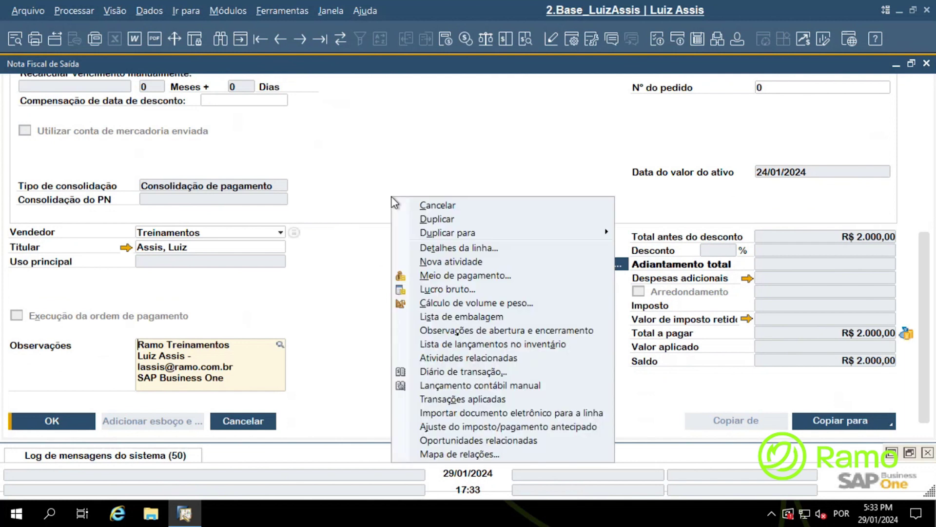
right_click(407, 124)
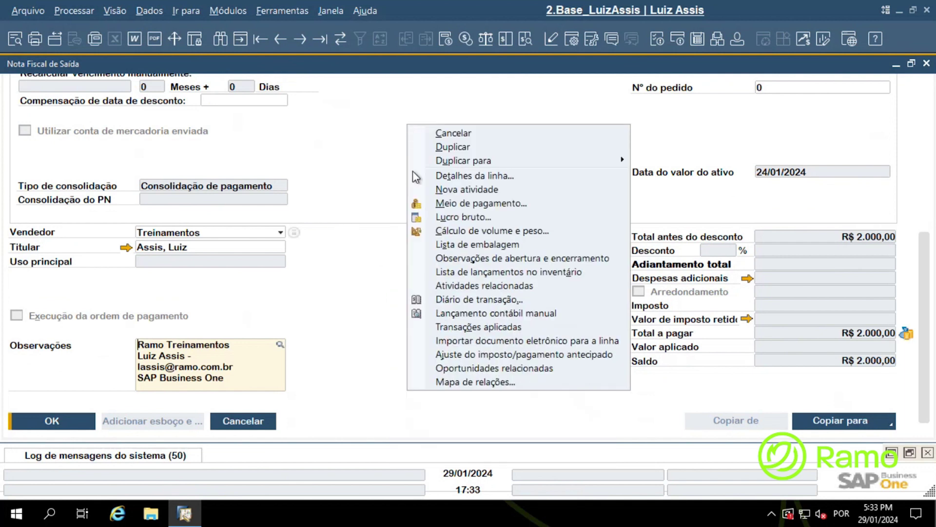
click(499, 329)
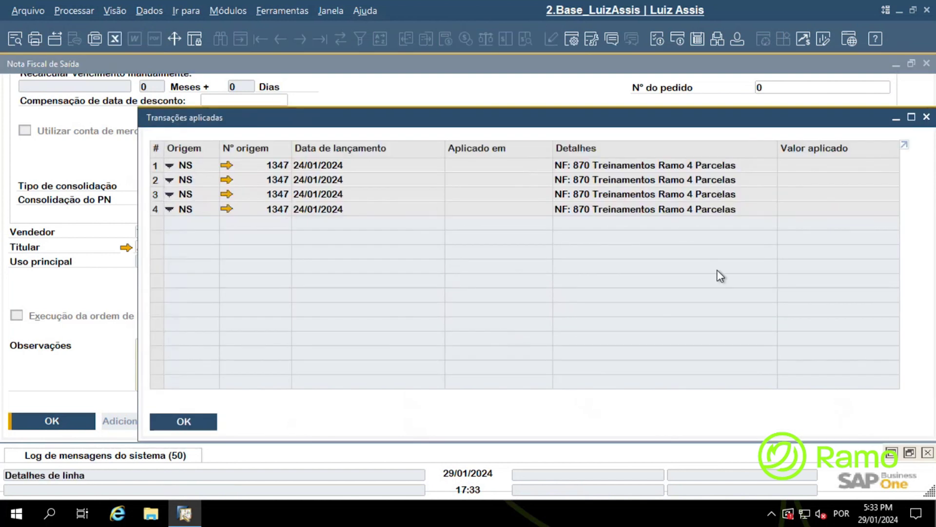
Review which columns are set as visible in the applied transactions' form settings, then close the settings and the list.
click(572, 40)
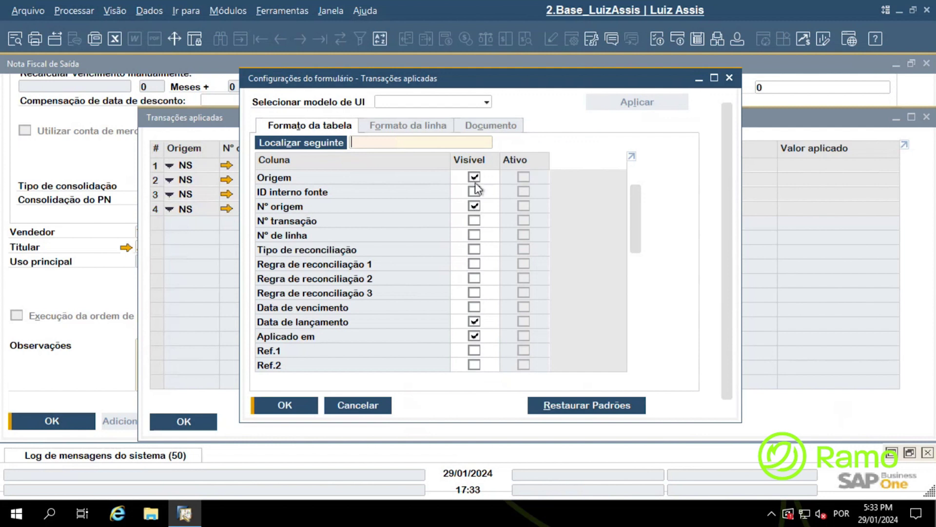
drag(506, 85, 479, 99)
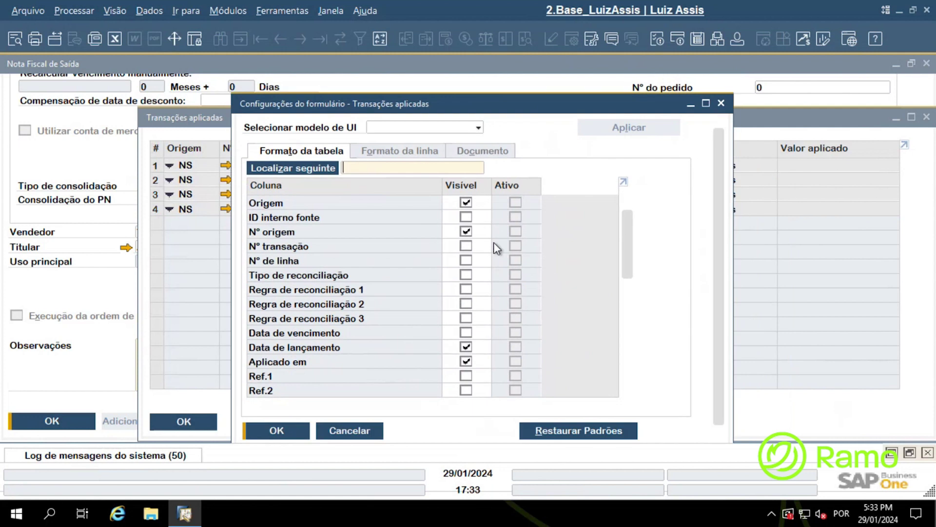
scroll(632, 266, down, 2)
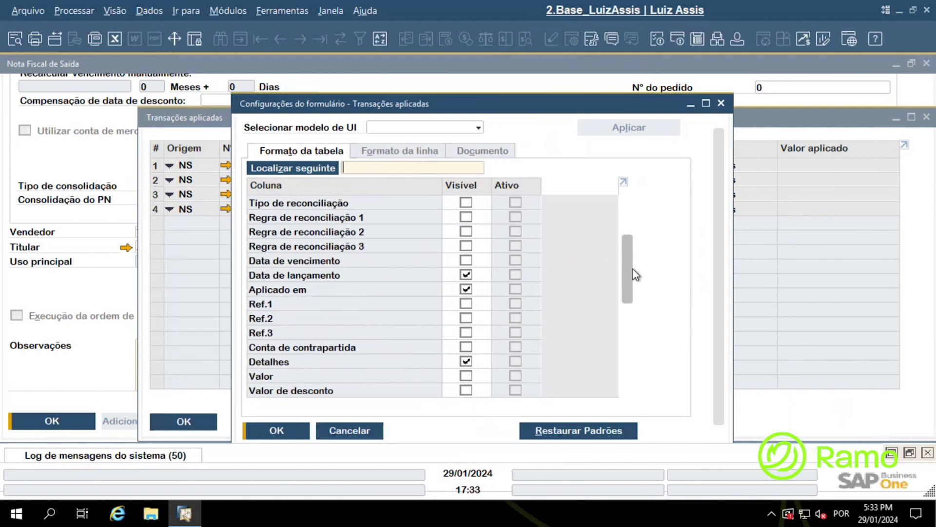
click(466, 363)
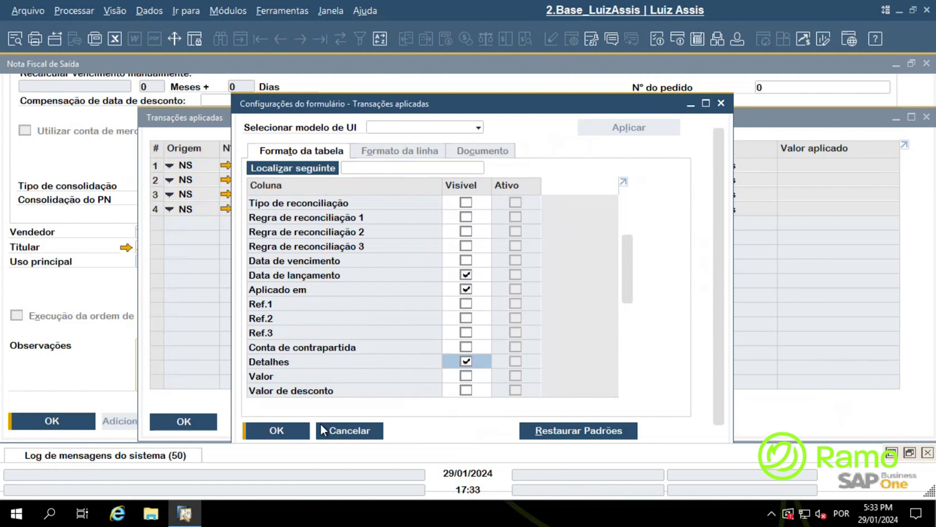
click(283, 435)
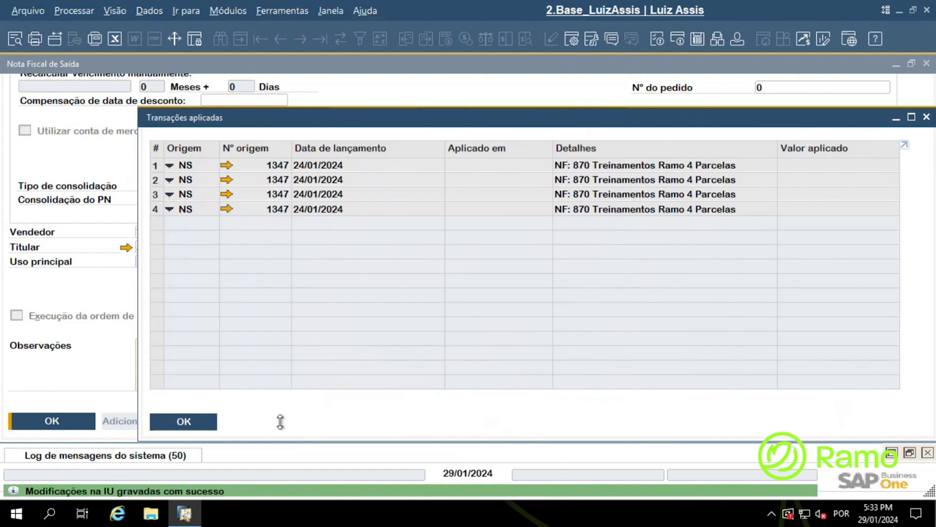
click(183, 421)
Open the invoice's installments (Prestações) from its accounting data, review the due dates of installments 2 to 4, and close them.
scroll(352, 329, up, 1)
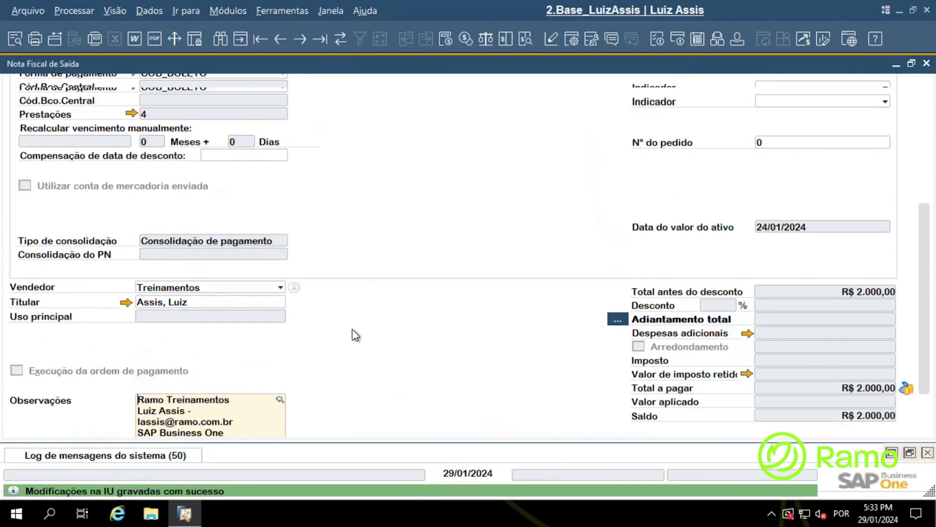
scroll(352, 329, up, 3)
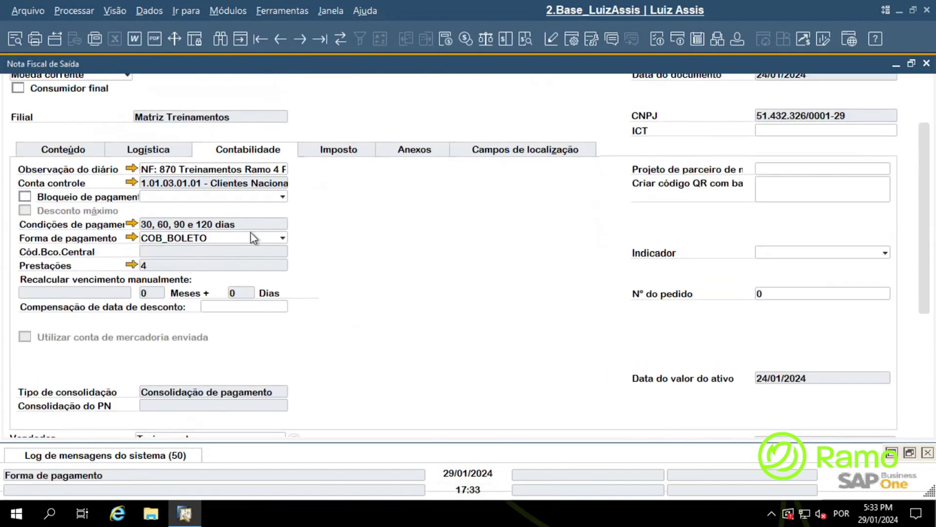
click(132, 265)
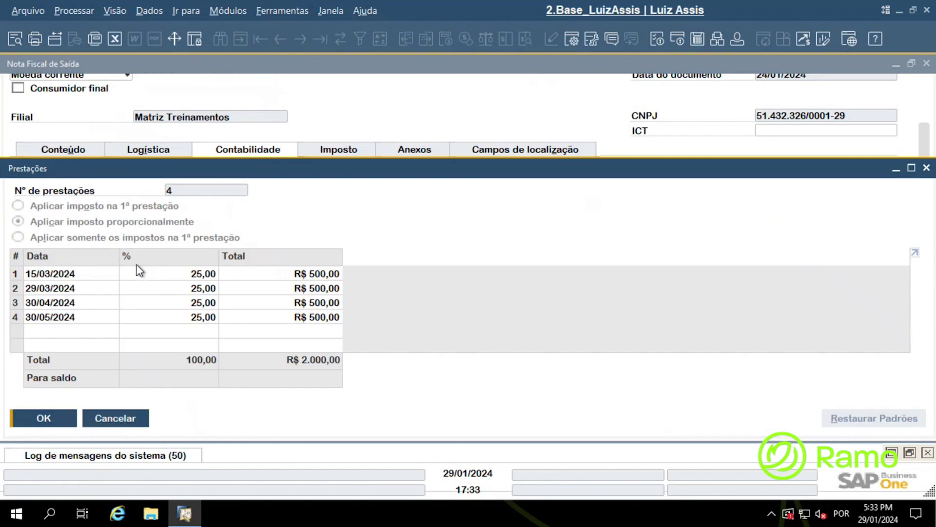
click(95, 293)
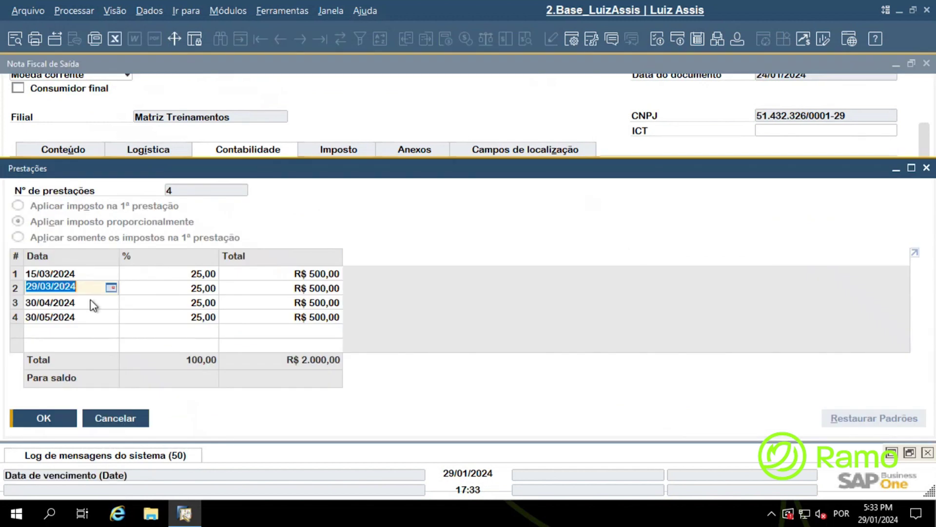
click(93, 301)
click(90, 321)
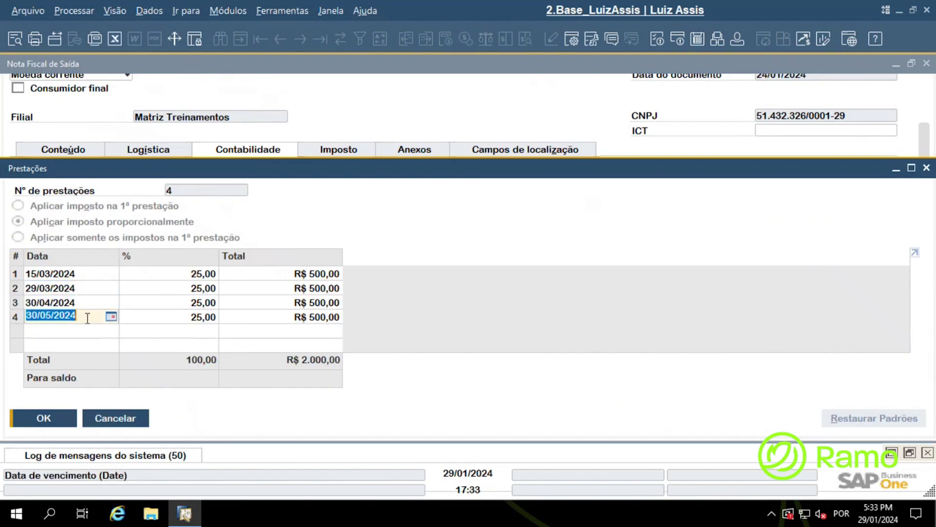
click(92, 303)
click(90, 290)
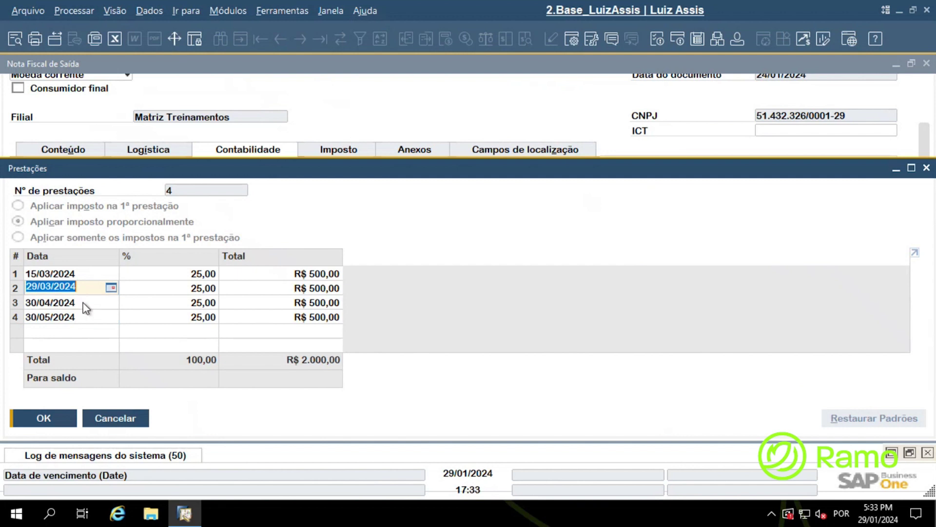
click(86, 301)
click(81, 315)
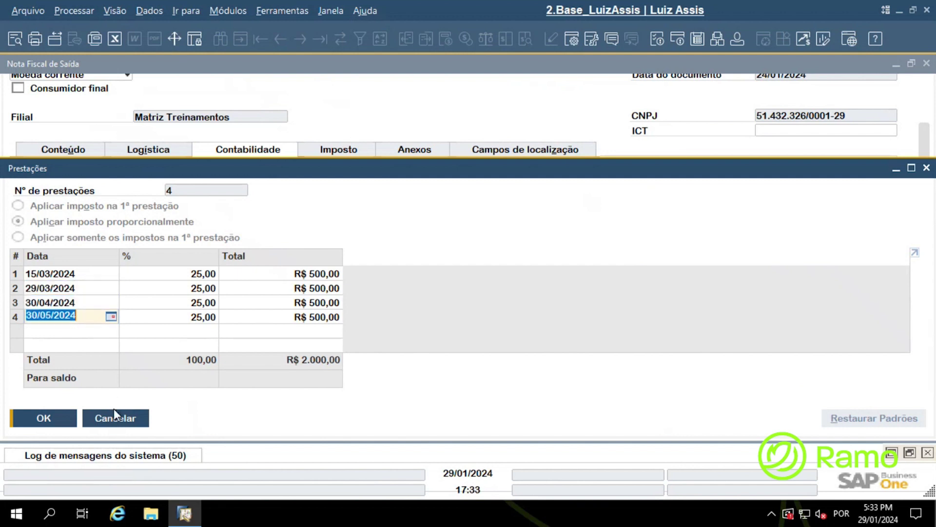
click(68, 420)
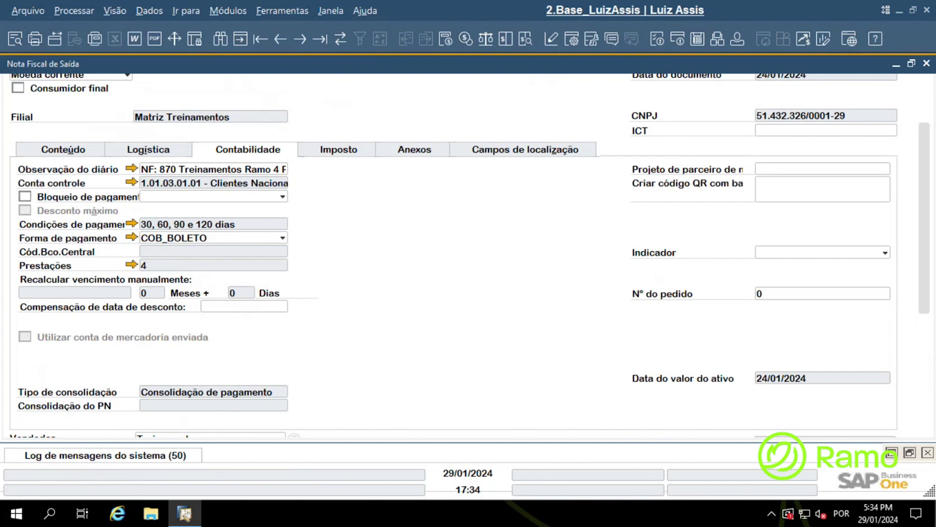
Switch to the two-installment invoice with payment method COB_TRANSF, check its second installment's due date in Prestações, and close the installments.
click(896, 64)
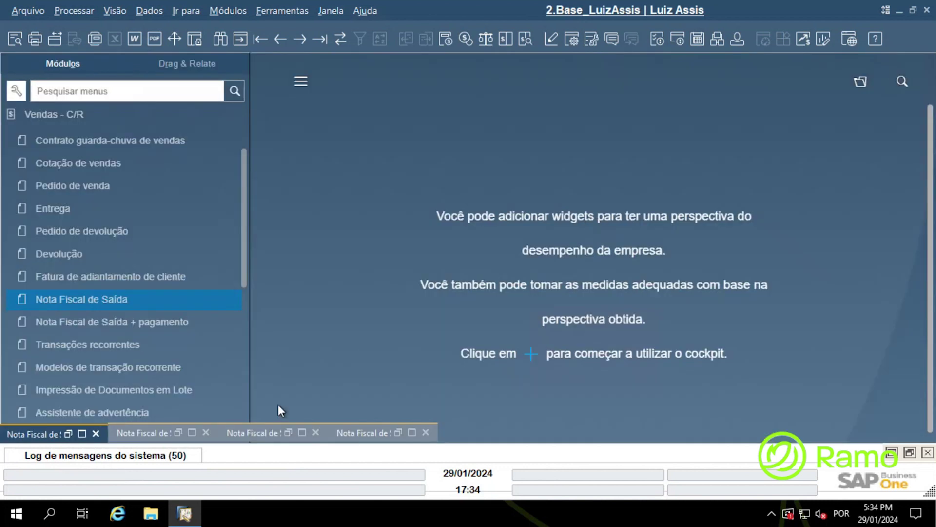
click(192, 433)
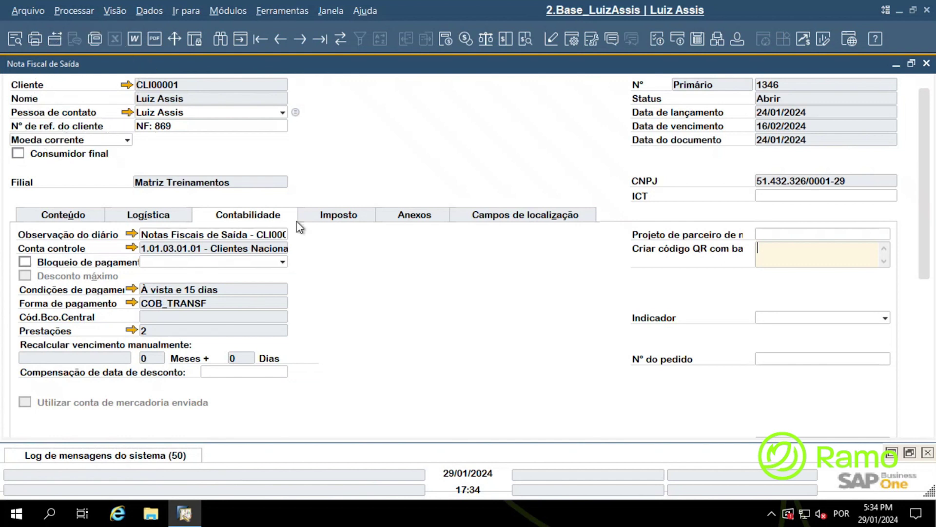
click(322, 217)
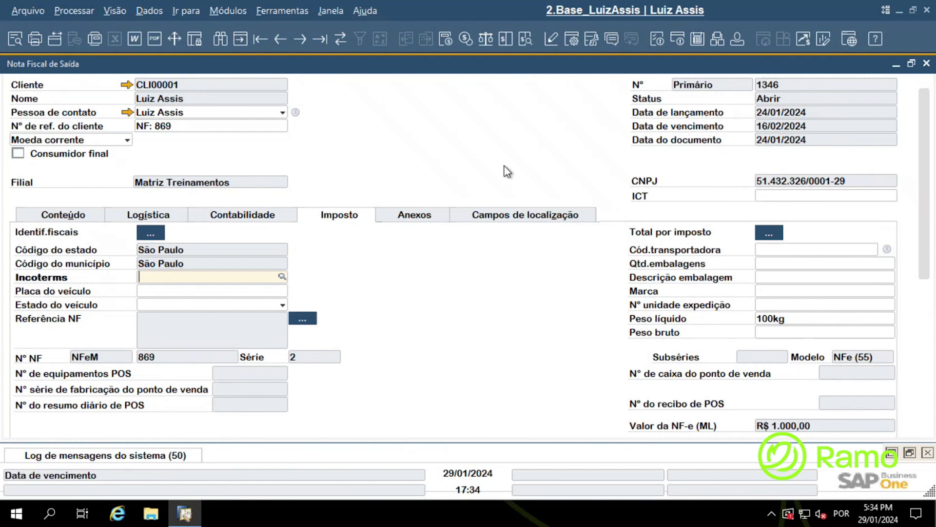
click(226, 222)
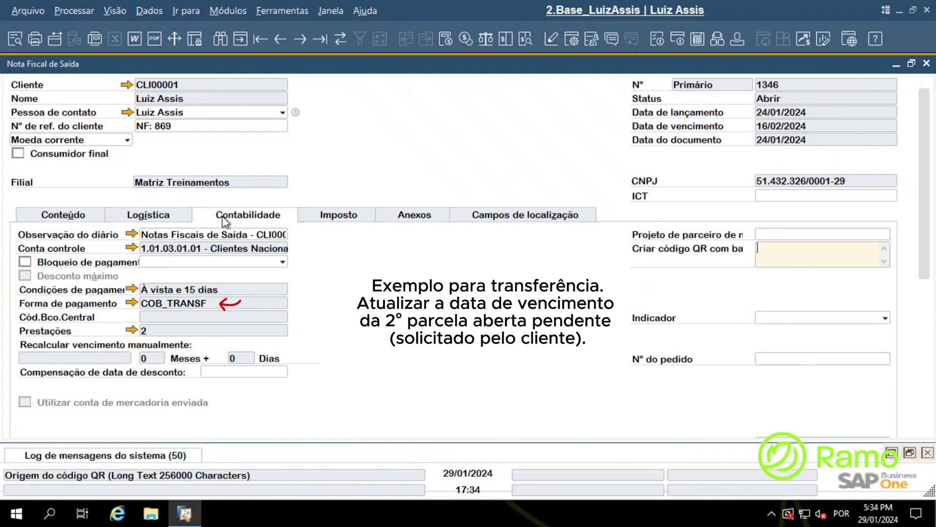
click(130, 331)
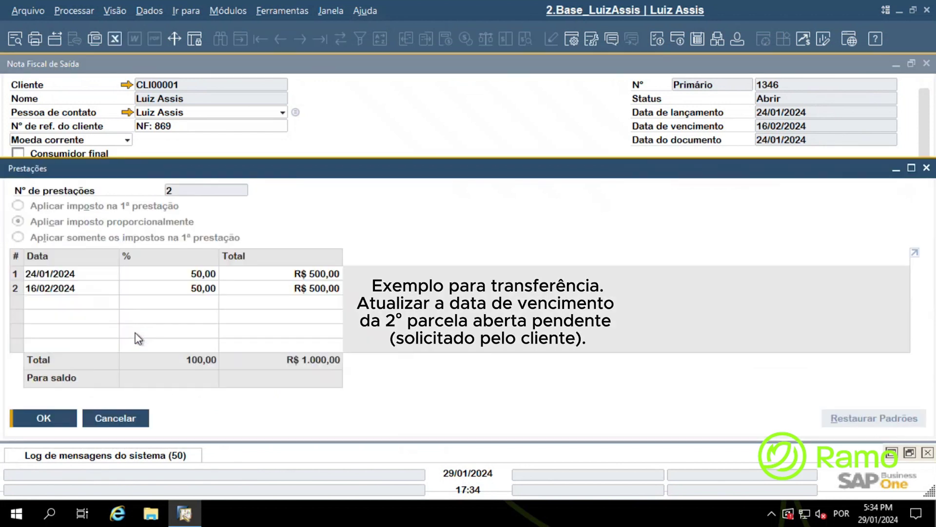
click(90, 289)
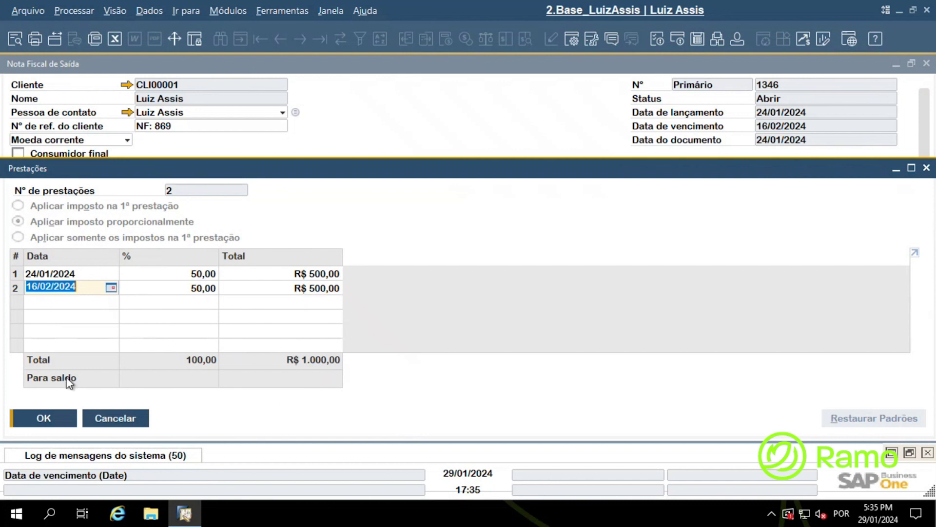
click(69, 422)
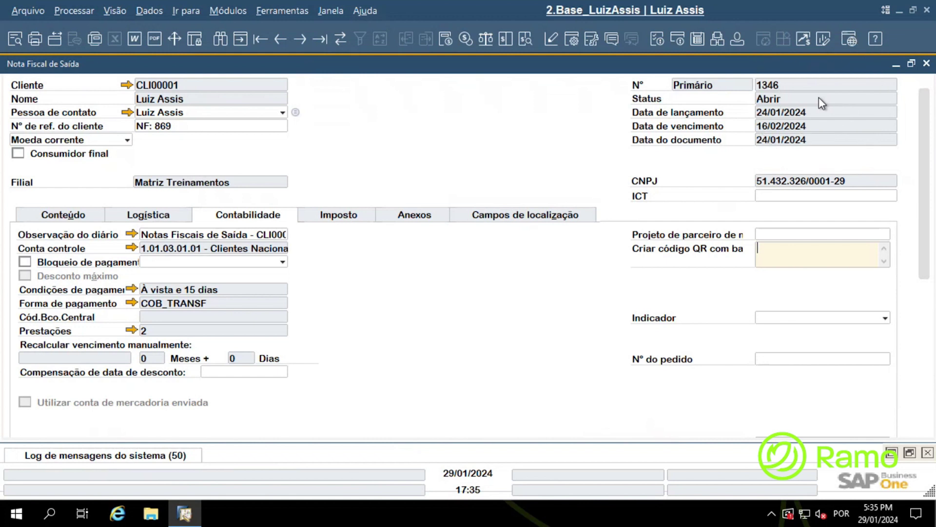
Check the applied amount (Valor aplicado) and balance (Saldo) in the transfer invoice's totals.
drag(925, 135, 916, 283)
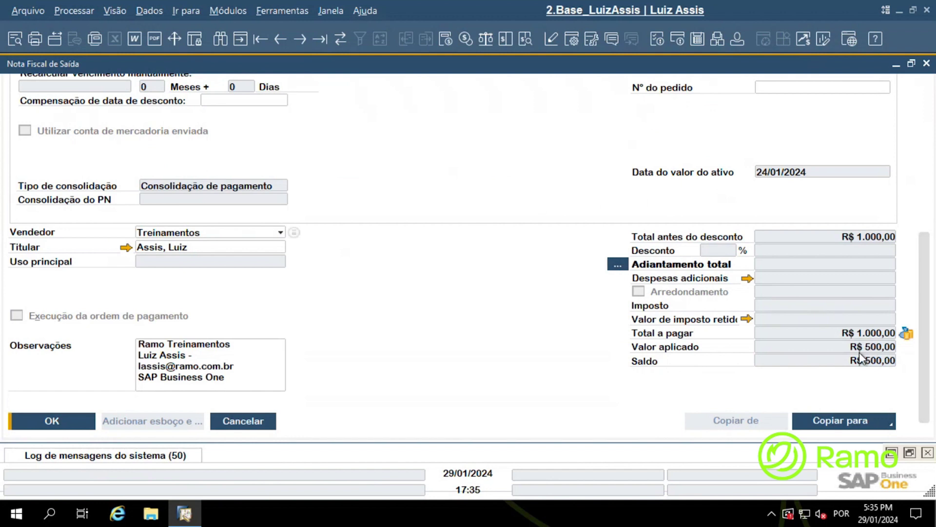
click(808, 349)
click(75, 425)
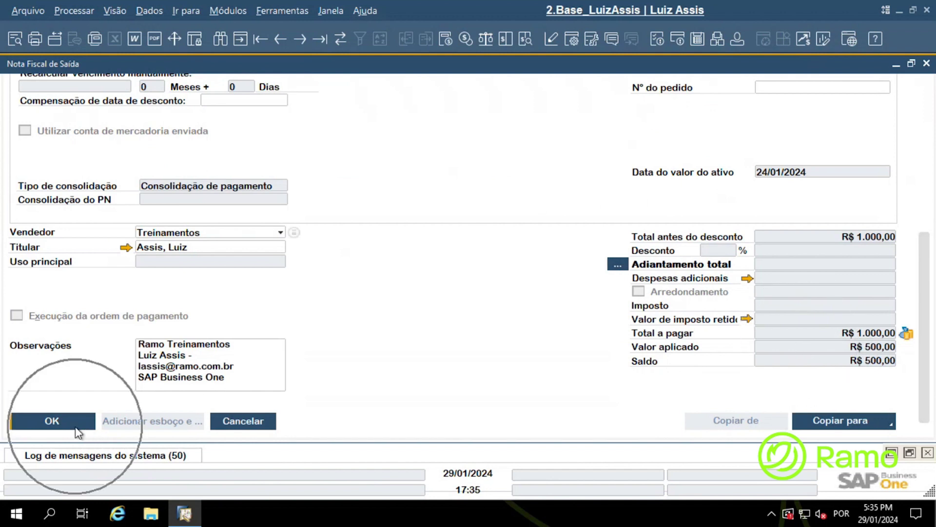
View the invoice's relationship map (Mapa de relações) and open its linked incoming payment to check which installment it settles.
click(393, 118)
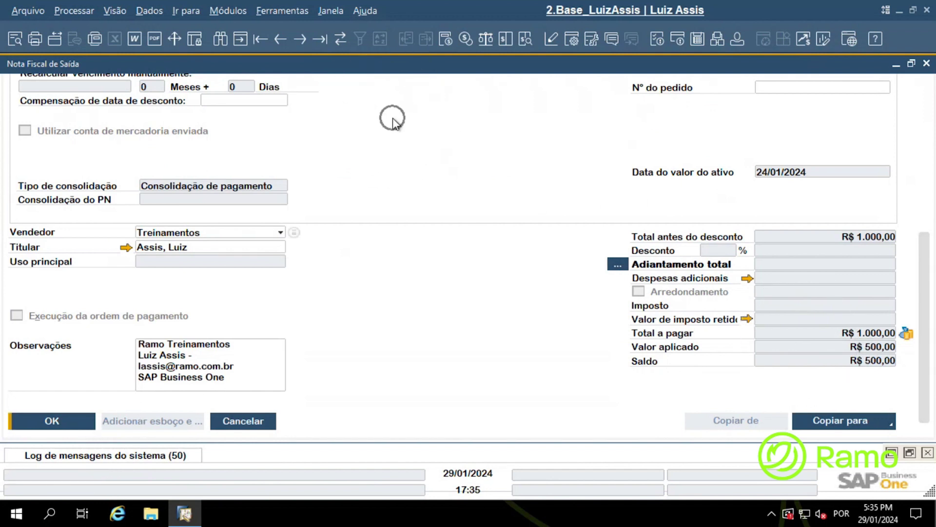
right_click(393, 119)
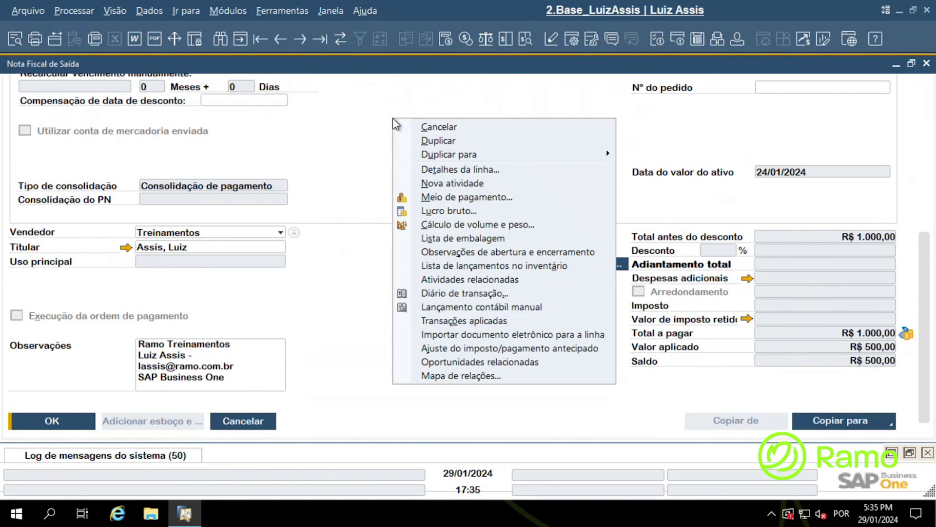
click(461, 376)
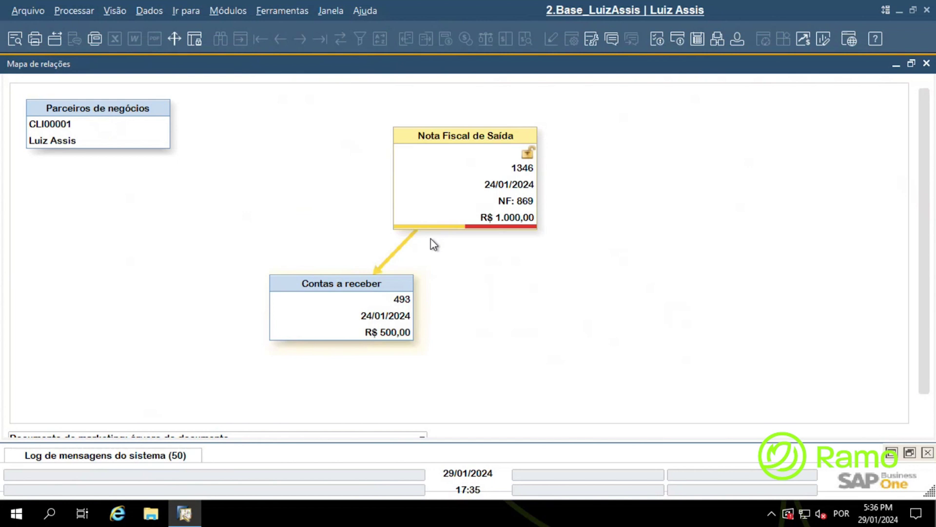
mouse_move(429, 233)
click(500, 229)
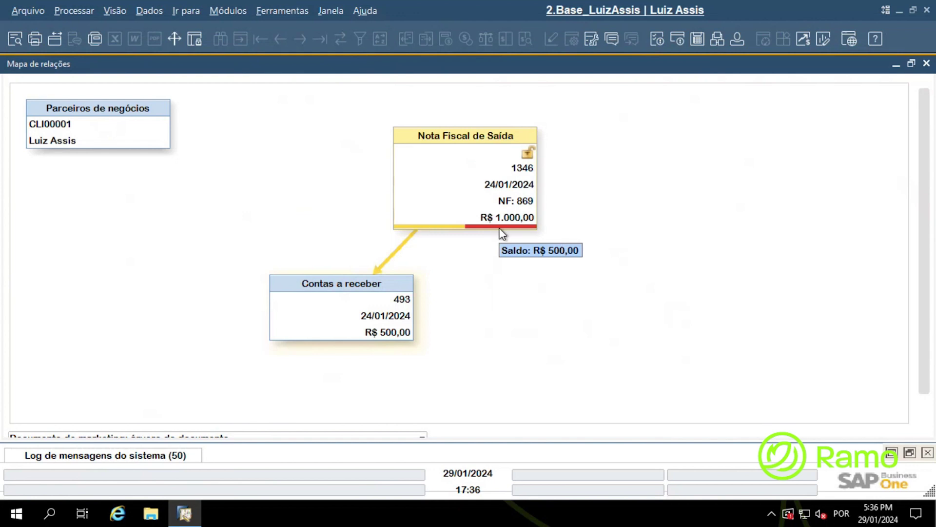
double_click(317, 321)
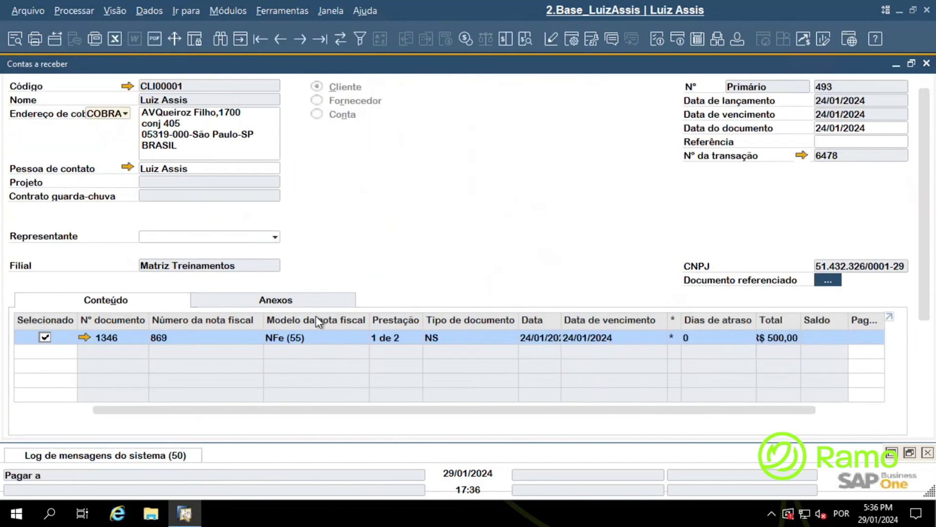
click(399, 336)
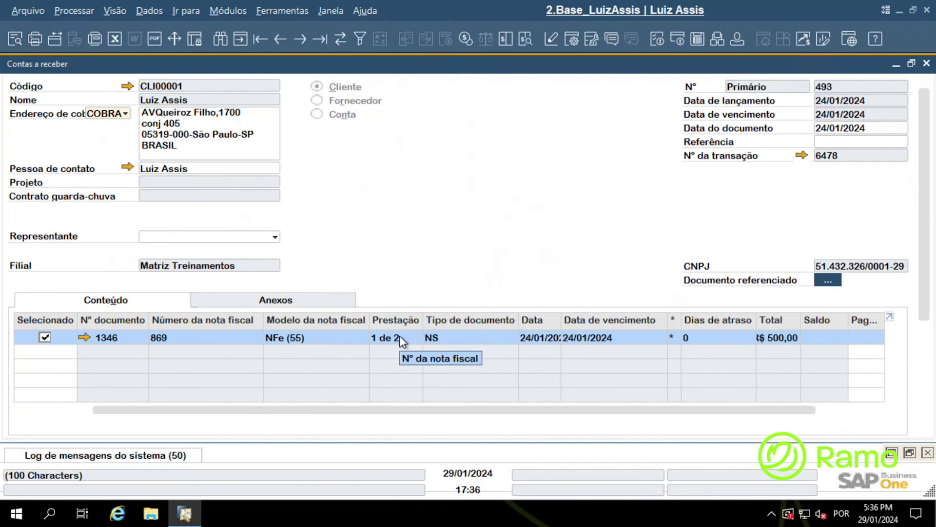
Search the incoming payment's table format settings for "pre" to check the Prestação column's visibility, confirm, and return to the invoice.
click(574, 42)
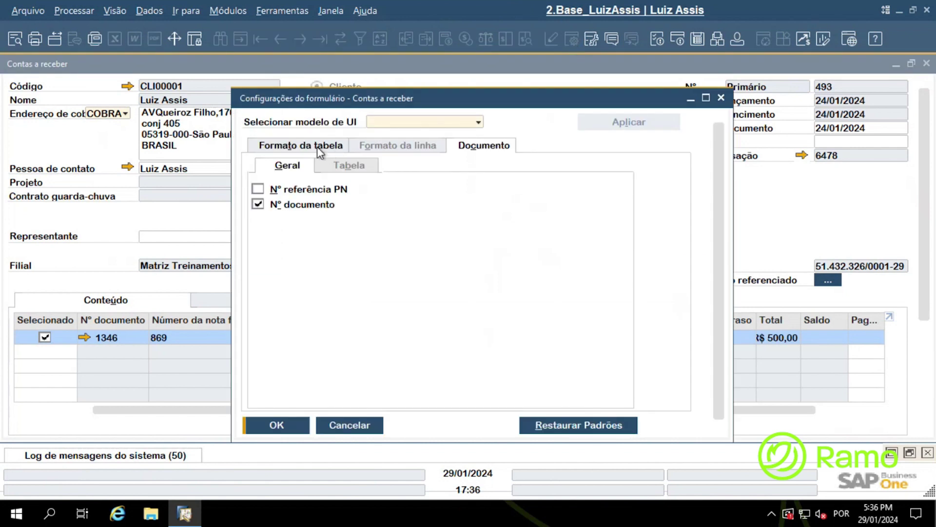
click(320, 149)
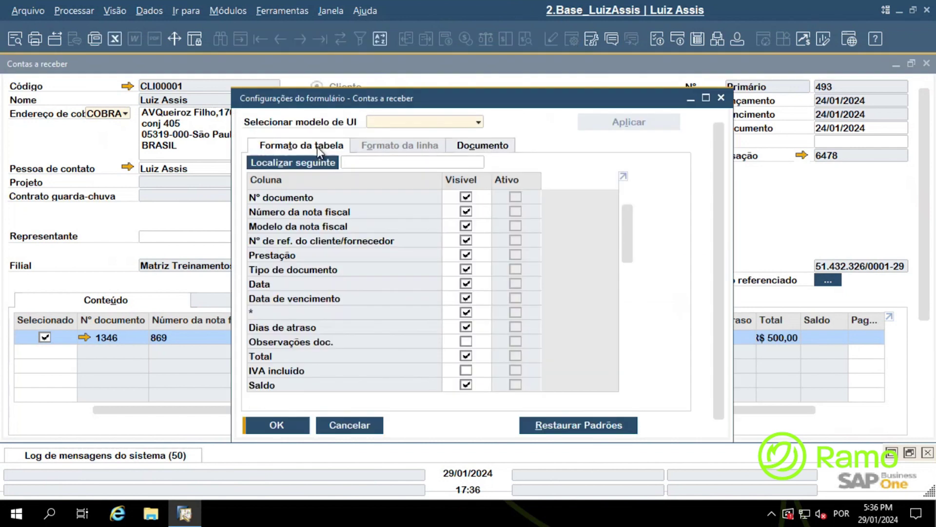
click(373, 160)
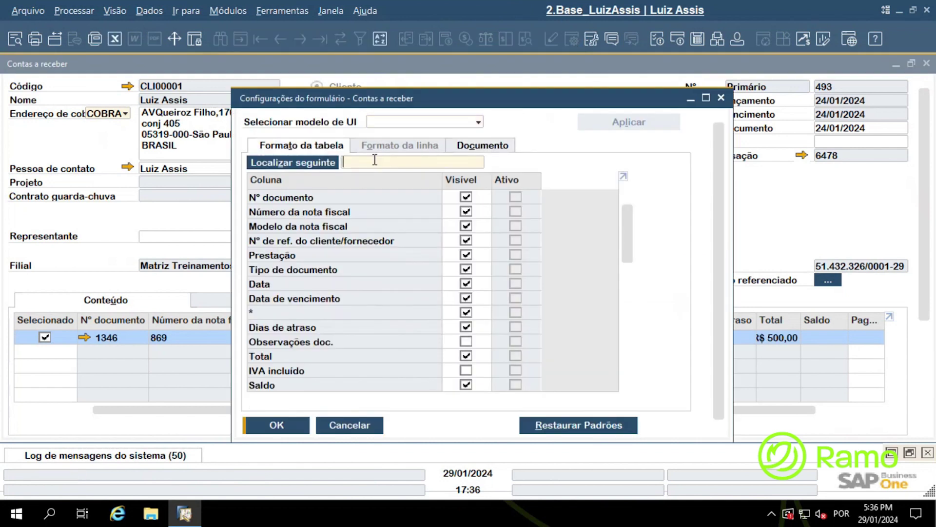
text(pre)
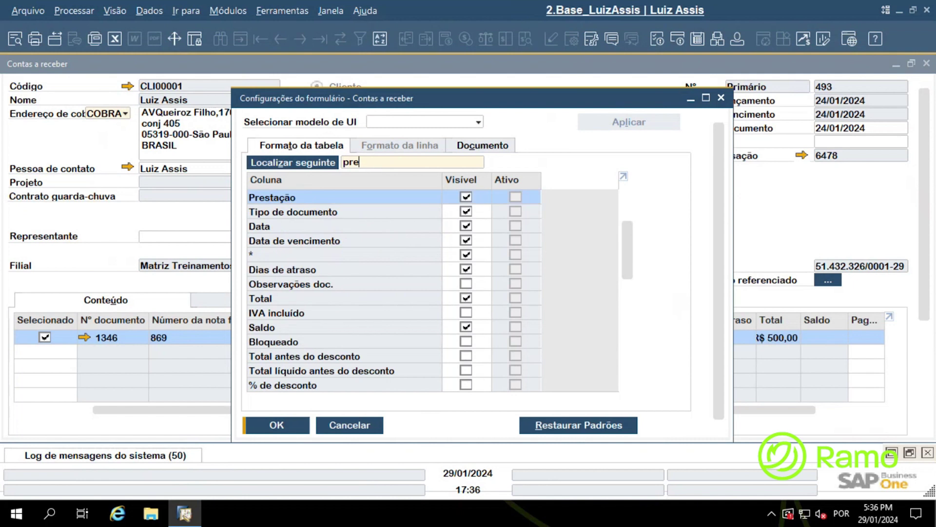
click(466, 198)
click(274, 424)
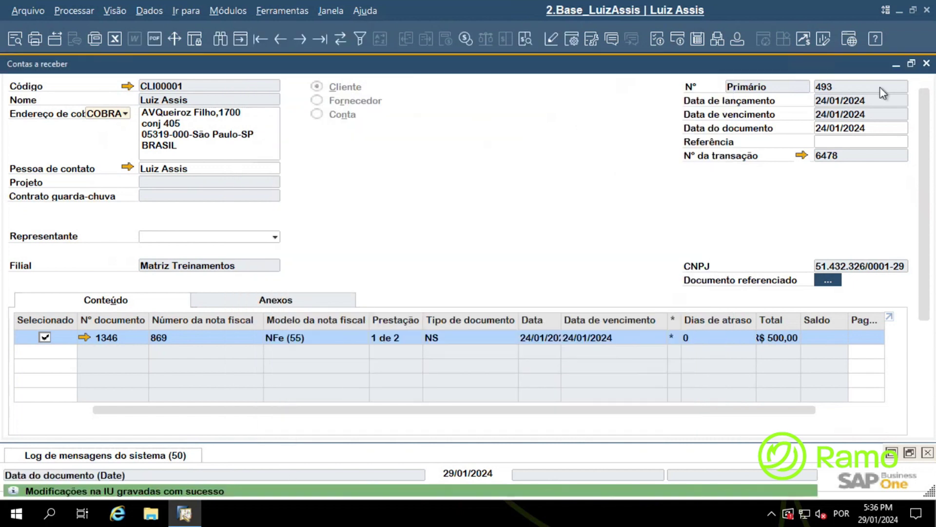
click(926, 63)
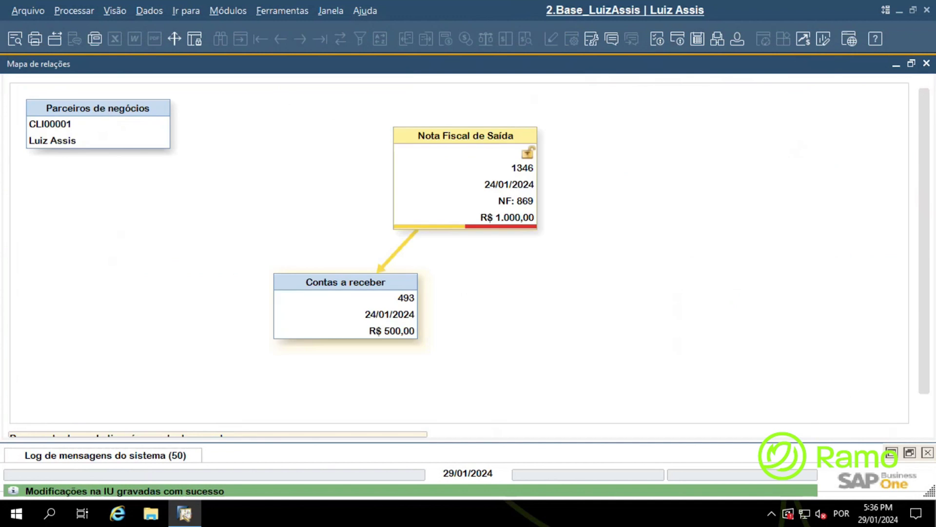
click(926, 63)
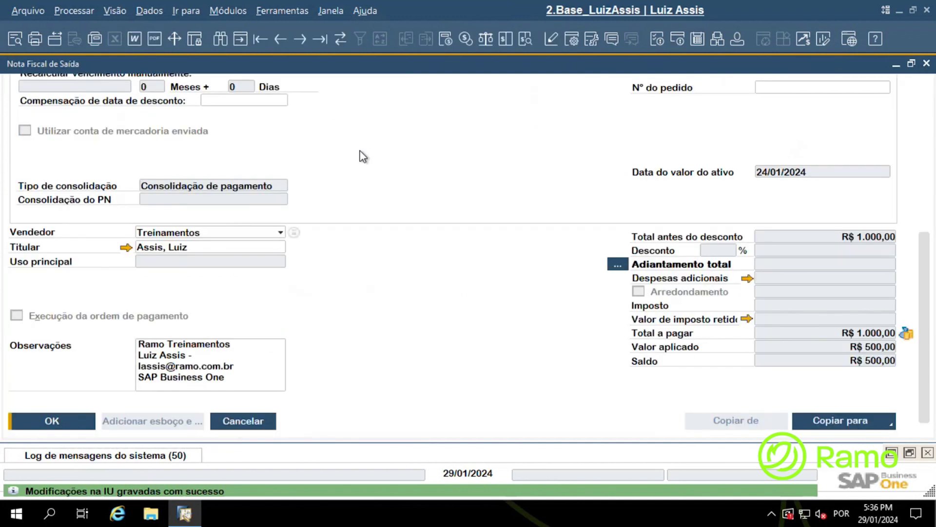
Open the incoming payment listed in the invoice's applied transactions (Transações aplicadas) and check its journal remarks (Observações do diário).
right_click(358, 131)
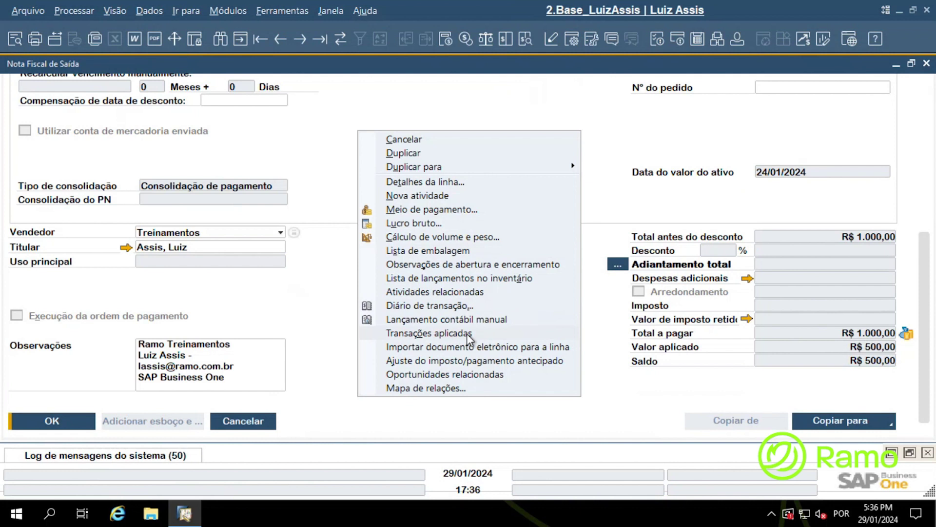
click(429, 333)
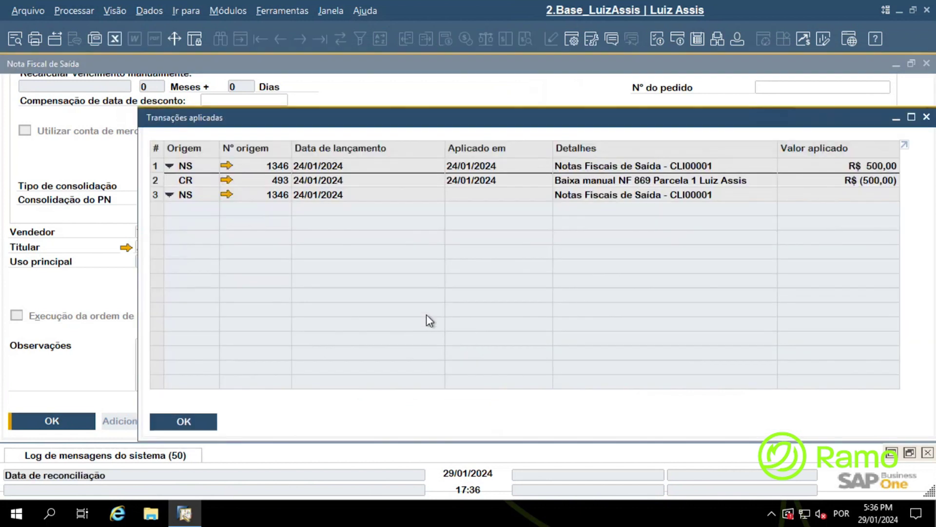
click(185, 182)
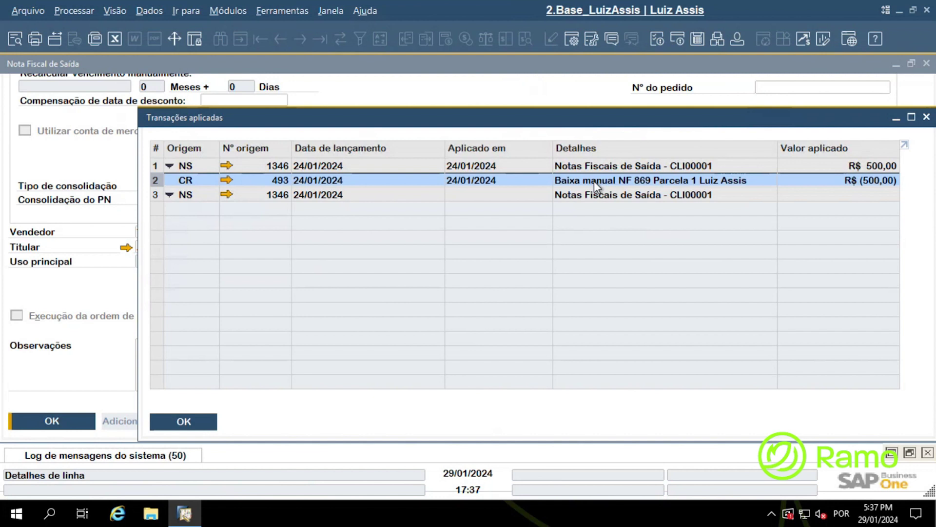
click(226, 180)
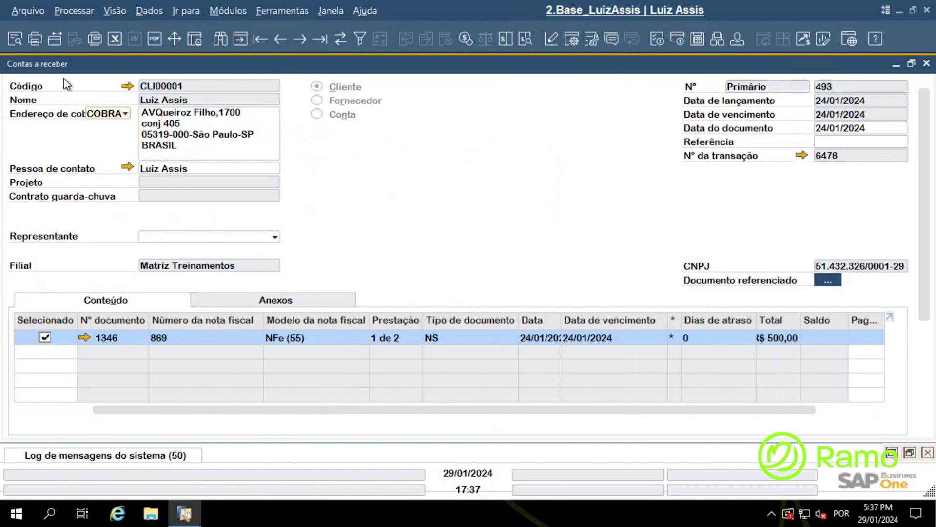
scroll(923, 202, down, 5)
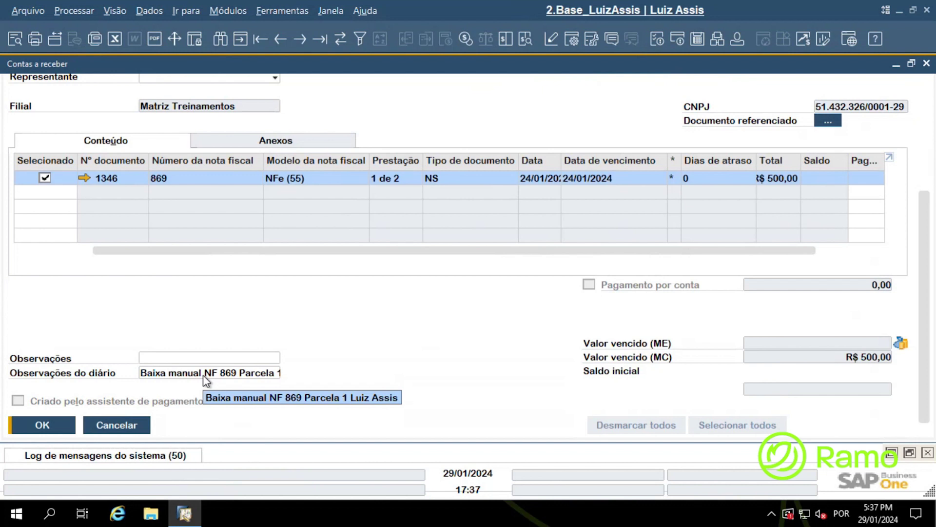
Return from the incoming payment to the invoice and set the second installment's due date in Prestações to 23/02/2024.
click(116, 425)
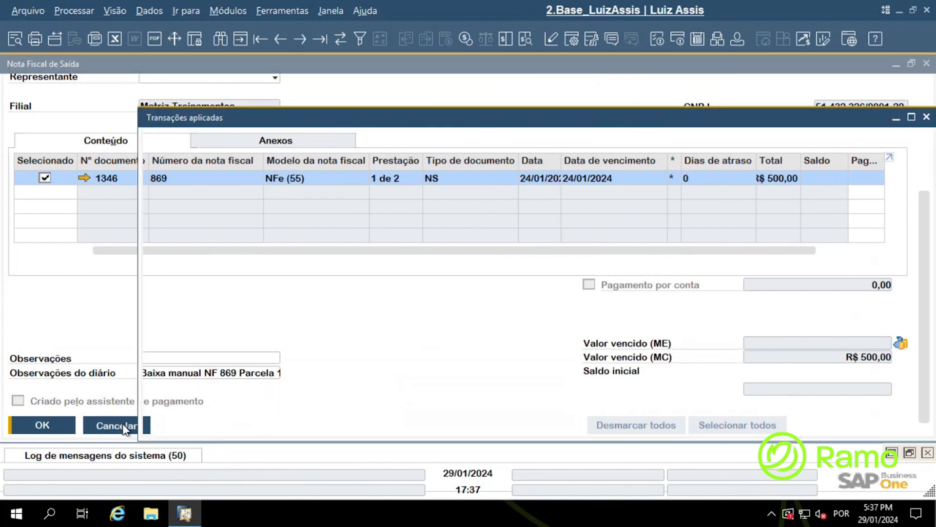
click(186, 423)
scroll(359, 355, up, 5)
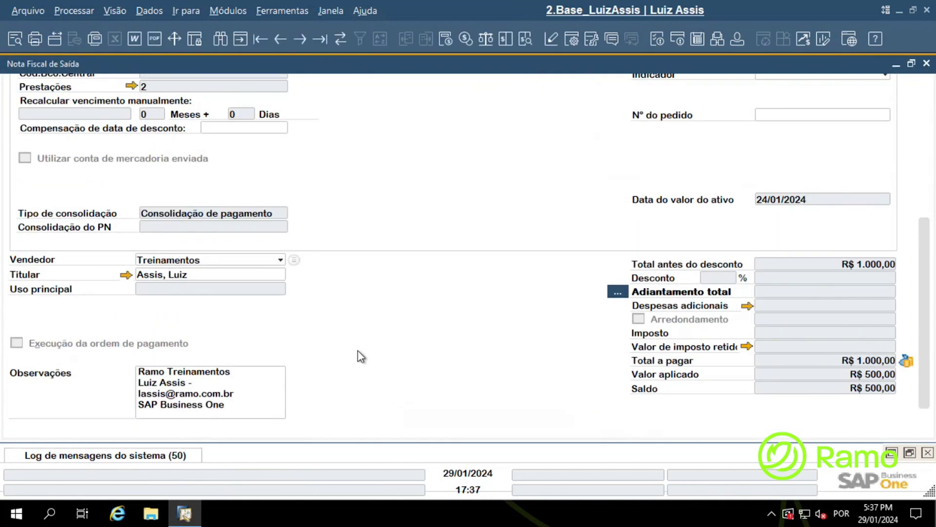
click(131, 209)
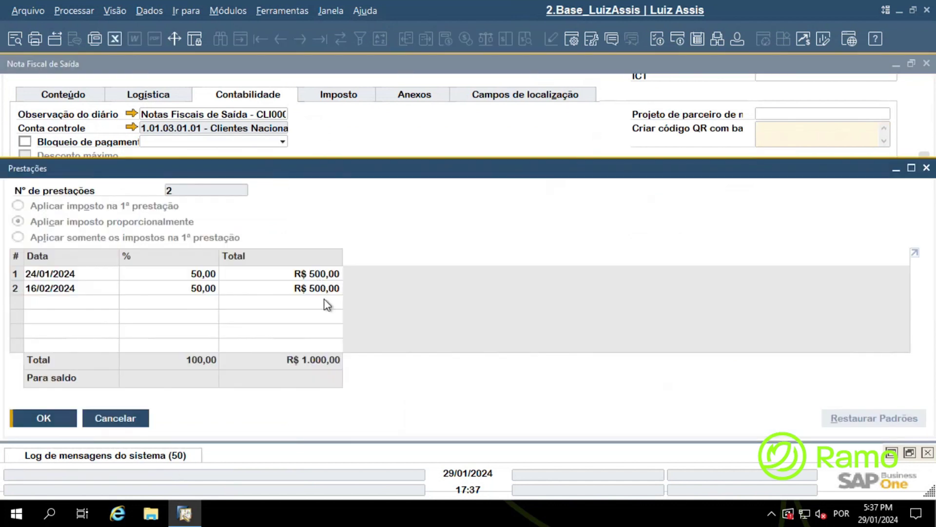
click(95, 287)
click(112, 288)
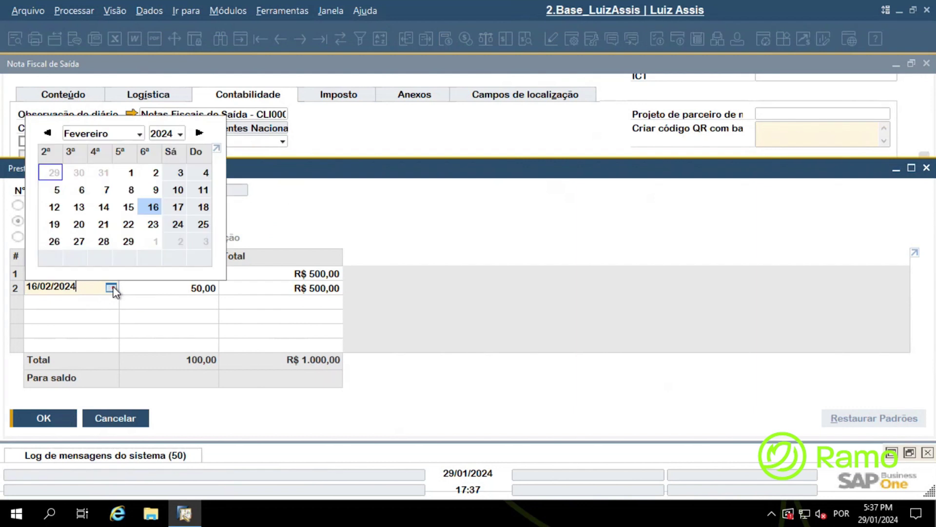
click(153, 225)
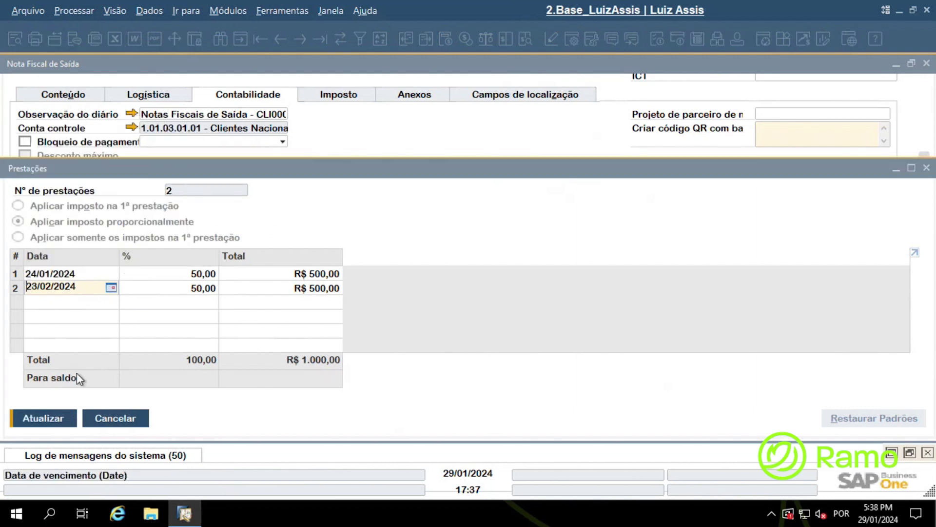
click(57, 421)
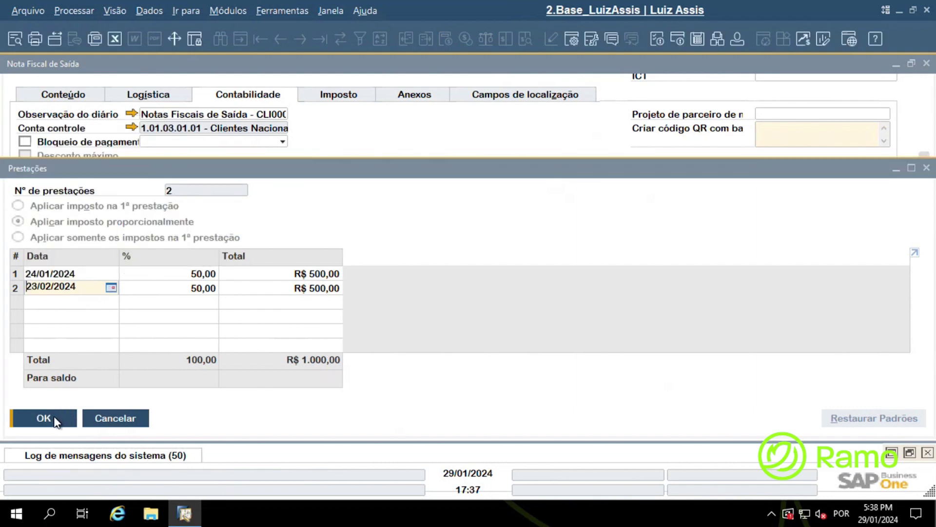
click(51, 411)
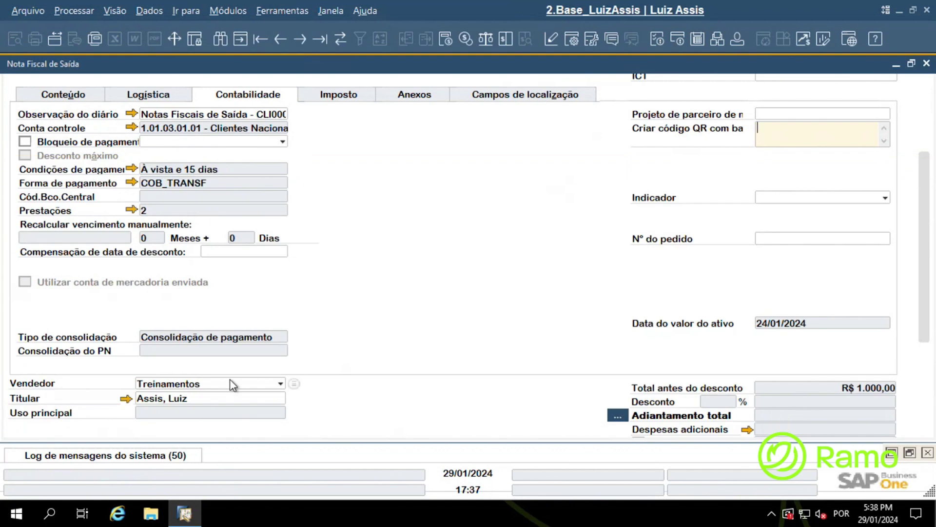
Check the invoice header's due date (Data de vencimento) and review the installment dates in Prestações.
scroll(310, 341, up, 3)
scroll(313, 345, up, 2)
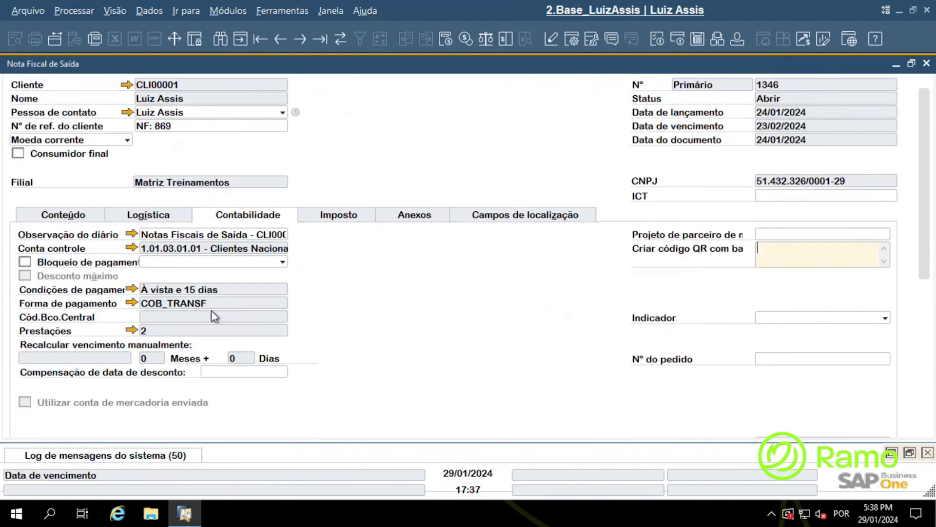
click(131, 331)
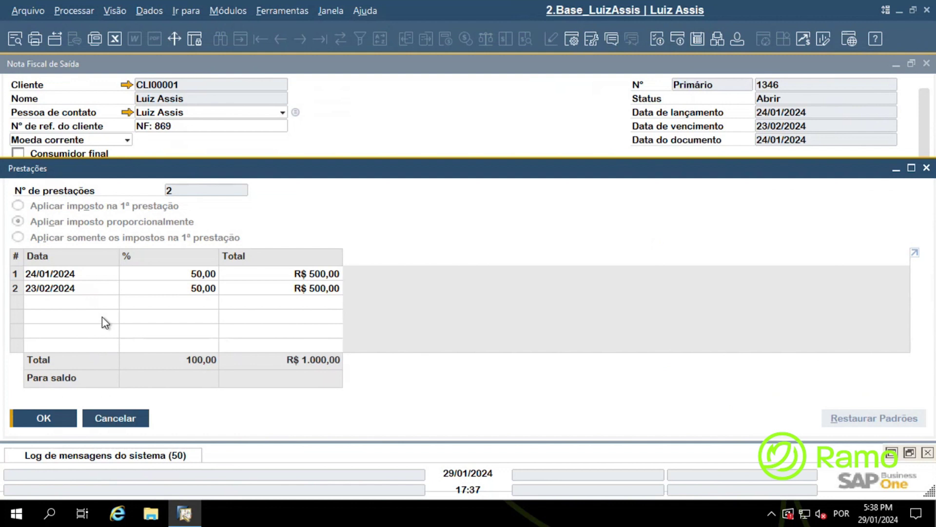
click(45, 417)
Update the two-installment invoice to save its changed due date.
drag(924, 161, 924, 305)
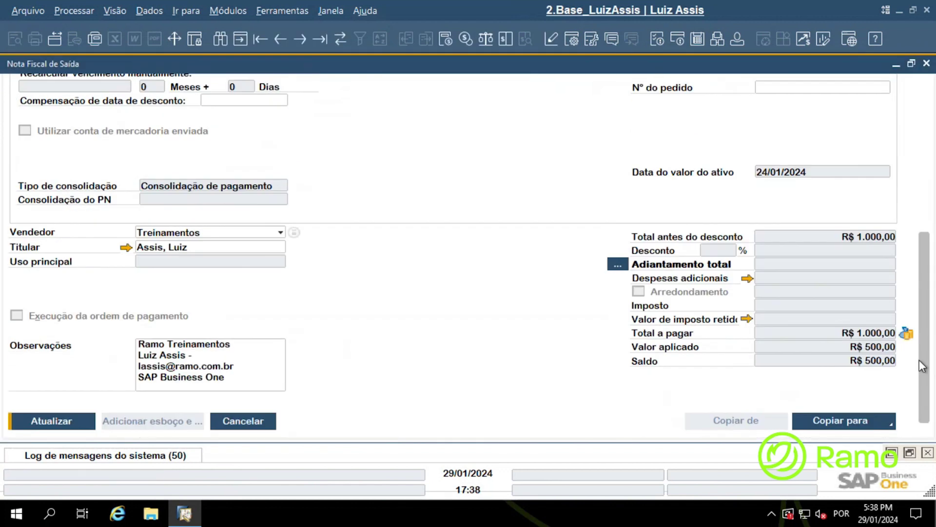
click(52, 421)
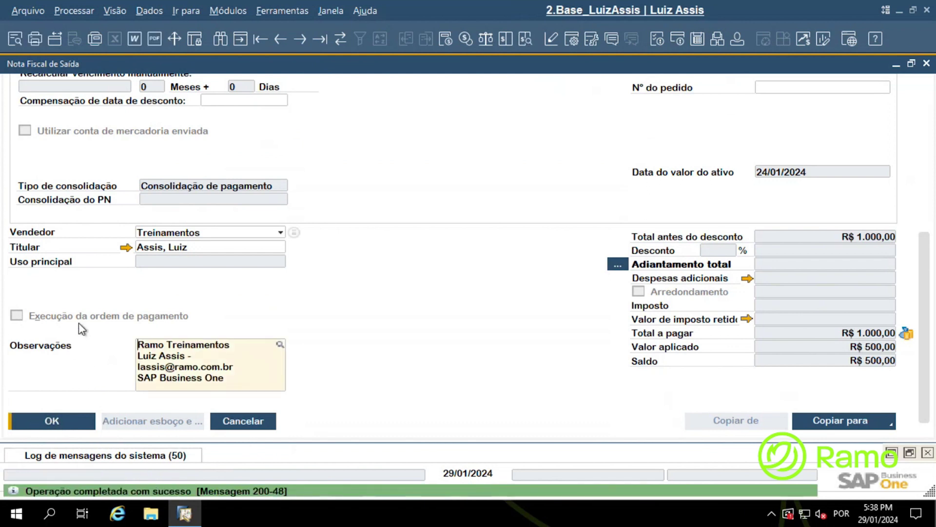
scroll(521, 345, up, 5)
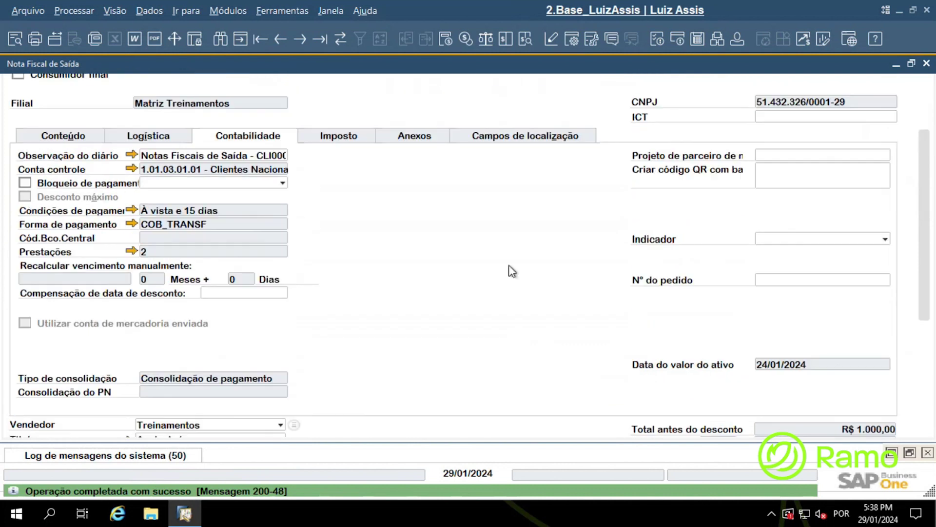
Switch to the closed (Fechado) À vista invoice and check its applied amount (Valor aplicado) and balance (Saldo).
click(896, 64)
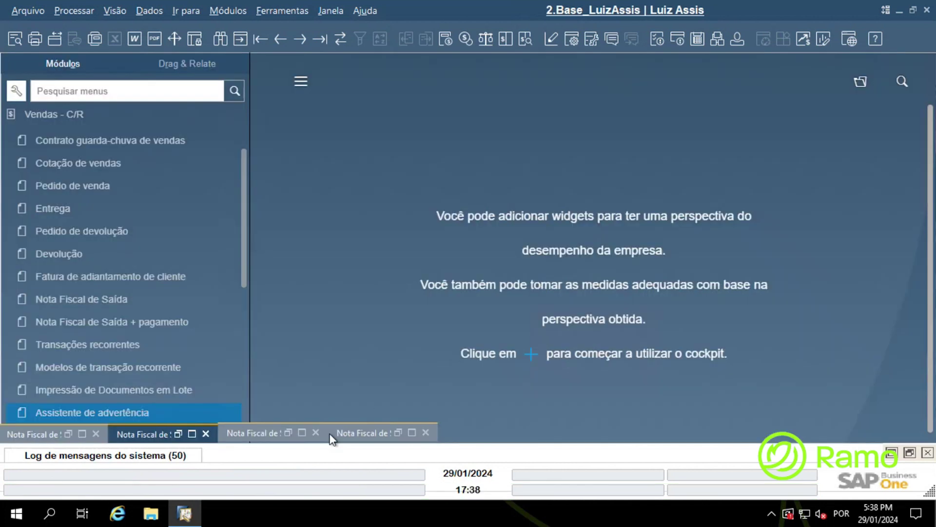
click(302, 434)
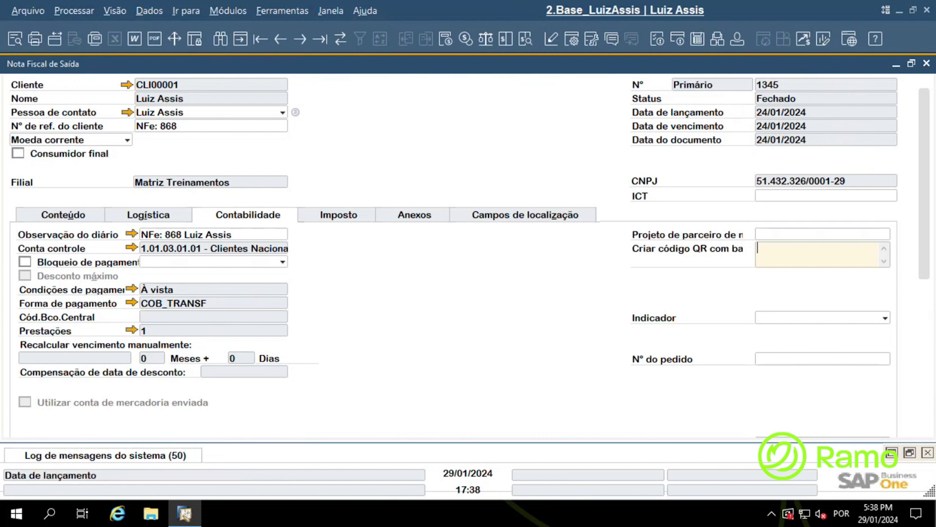
scroll(864, 331, down, 5)
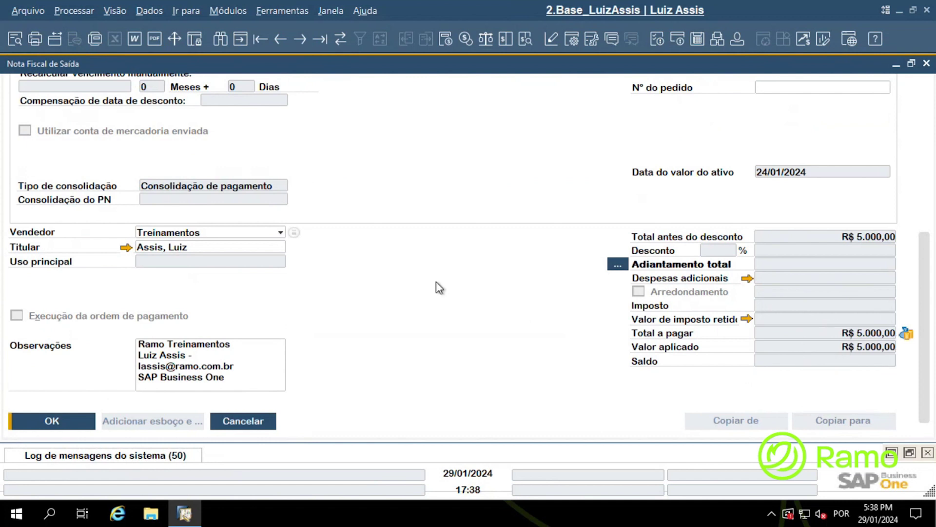
View the closed invoice's relationship map (Mapa de relações), check the installment settled by its linked incoming payment, and return to the invoice.
right_click(362, 144)
click(414, 415)
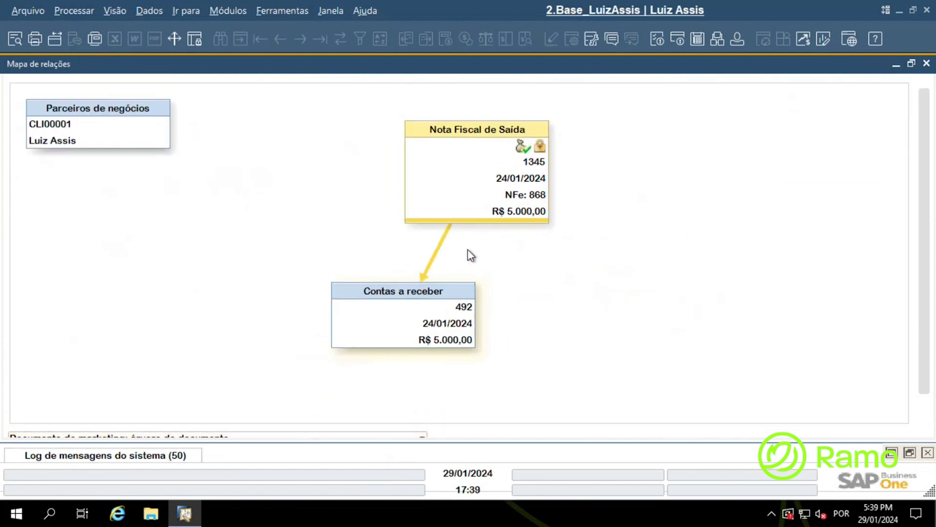
mouse_move(468, 223)
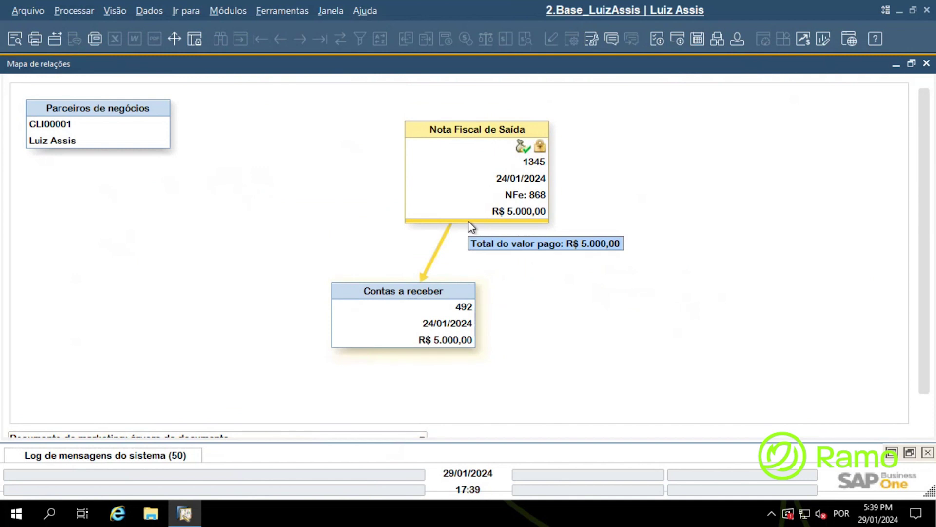
click(468, 221)
click(386, 319)
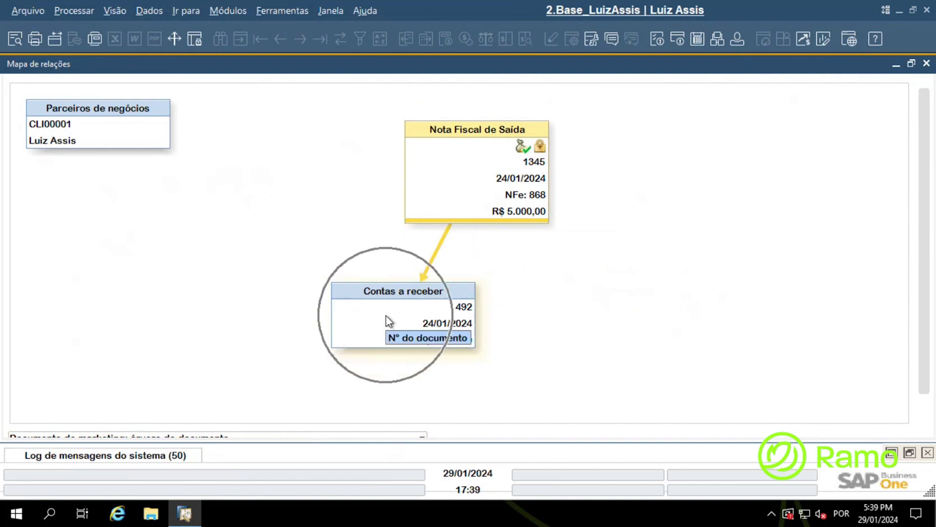
click(385, 318)
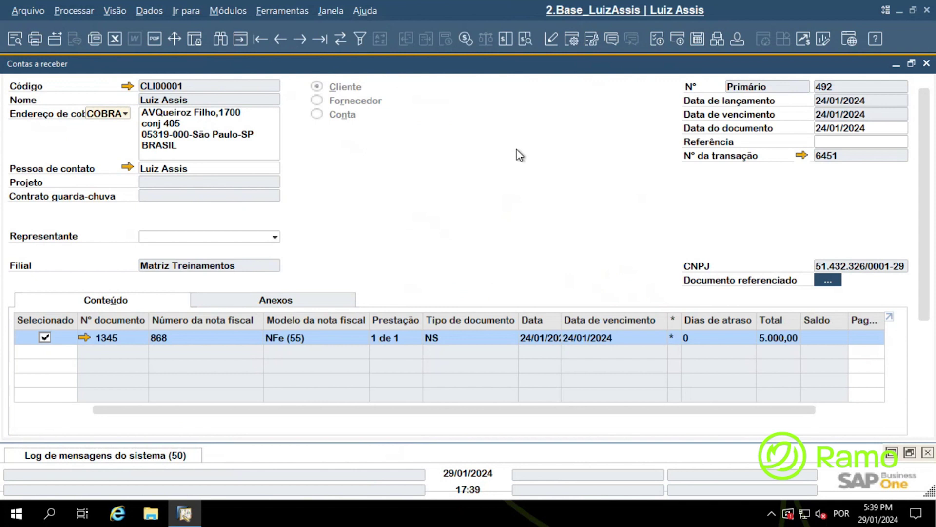
click(408, 335)
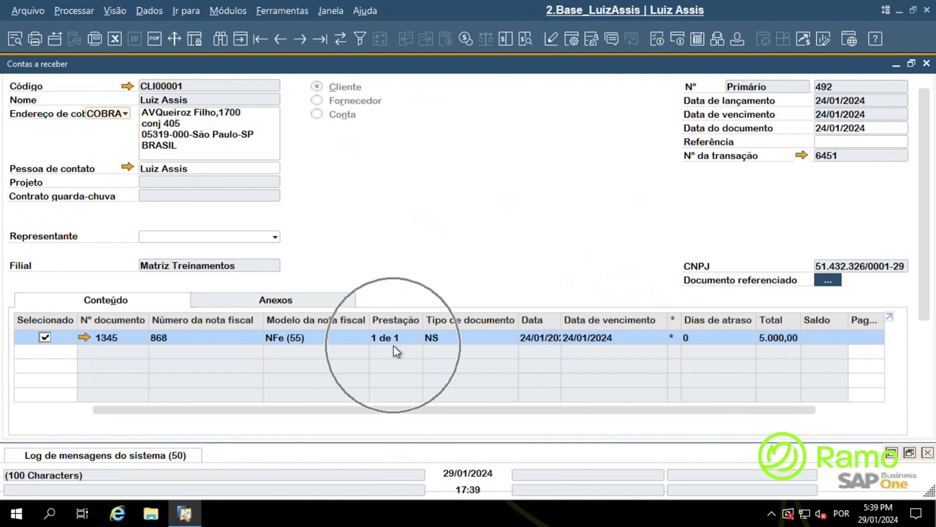
click(926, 63)
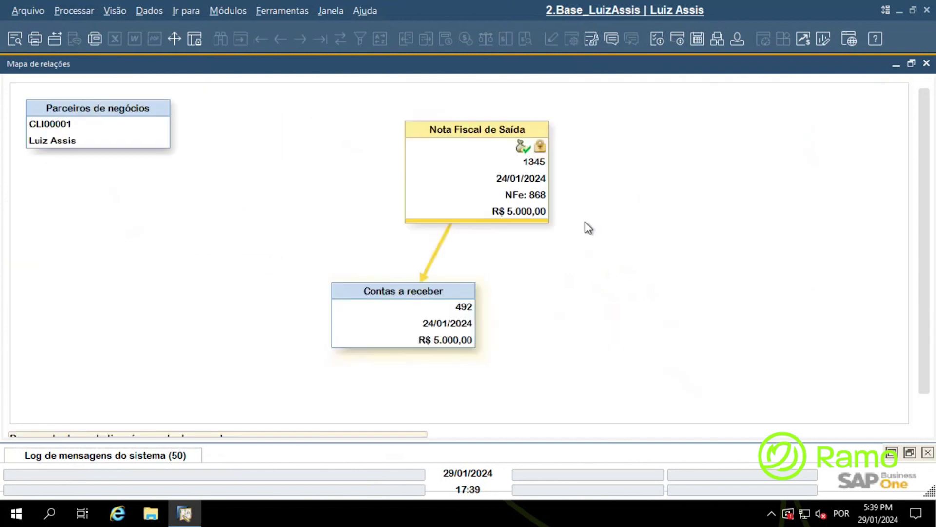
click(926, 64)
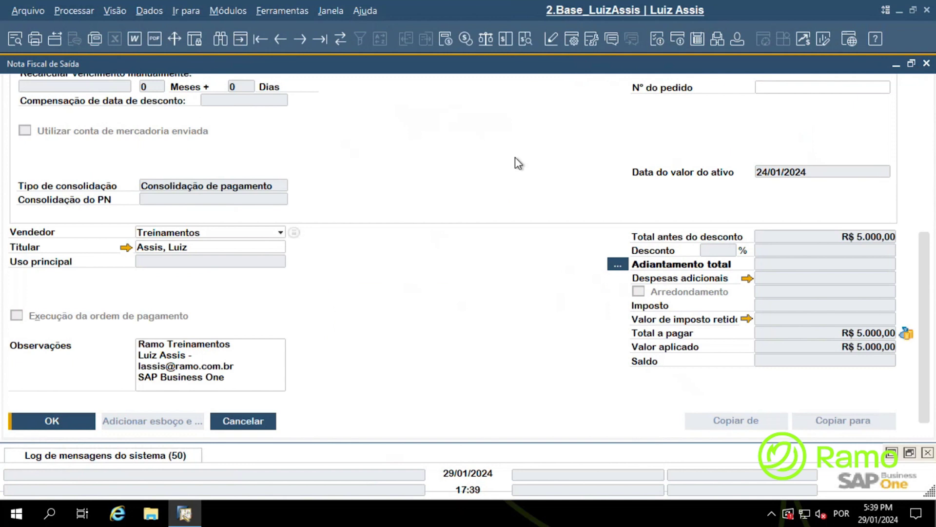
Review the closed invoice's applied transactions (Transações aplicadas), checking the incoming payment (CR) line and its details.
right_click(397, 116)
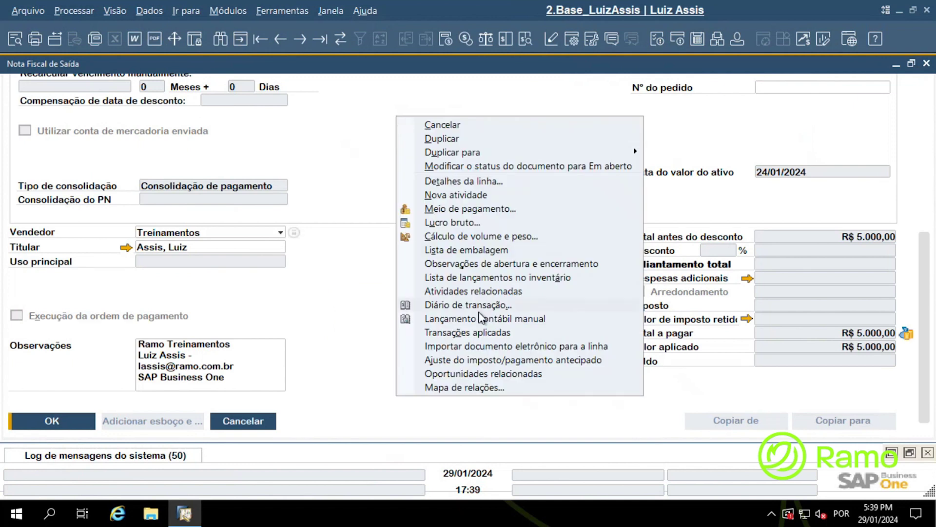
click(465, 333)
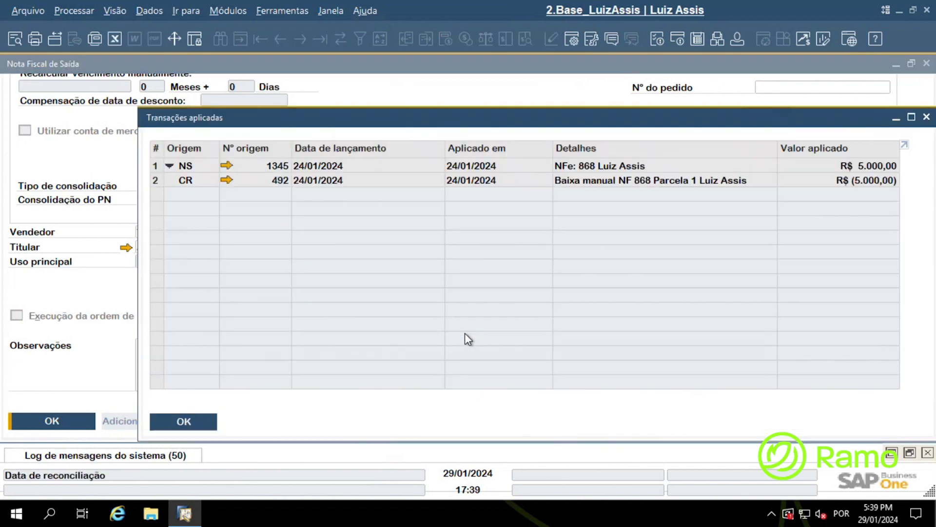
click(192, 165)
click(196, 182)
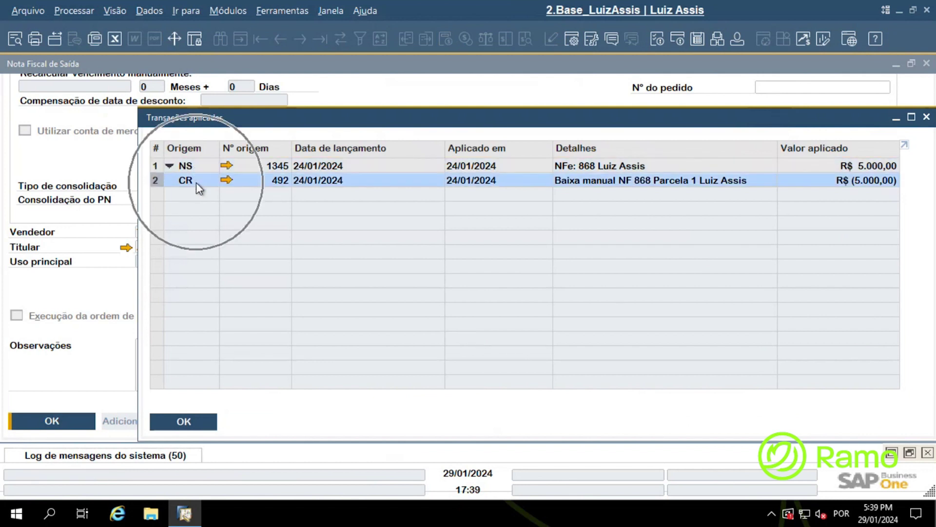
click(686, 193)
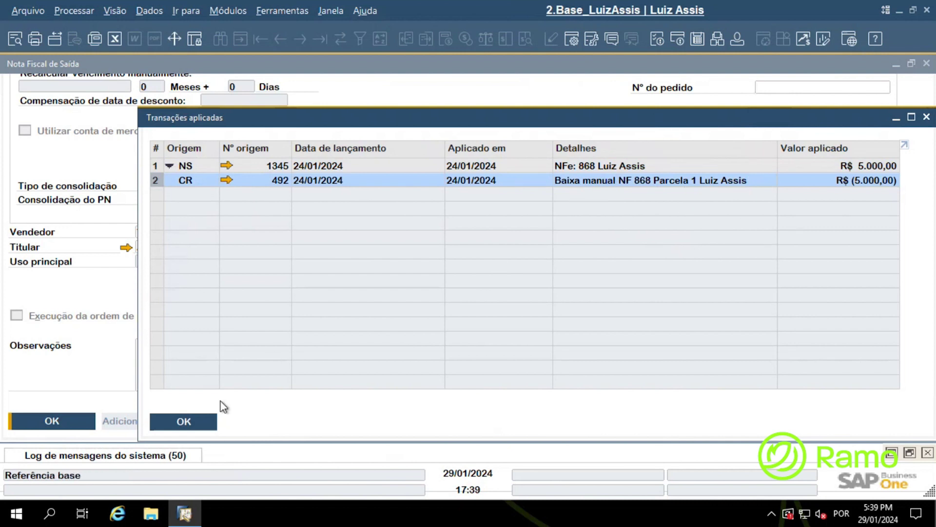
click(184, 421)
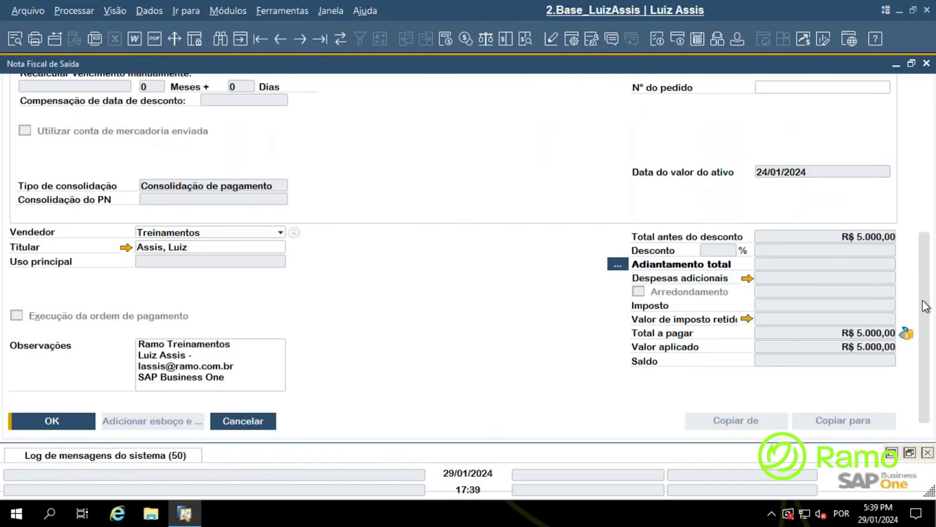
Set the closed invoice's only installment in Prestações to the due date 30/01/2024.
drag(920, 303, 914, 152)
click(266, 218)
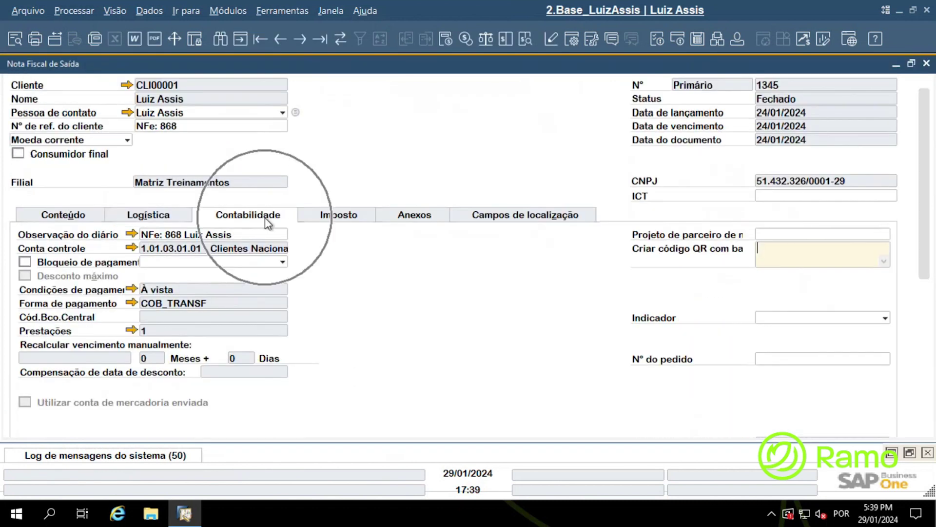
click(131, 331)
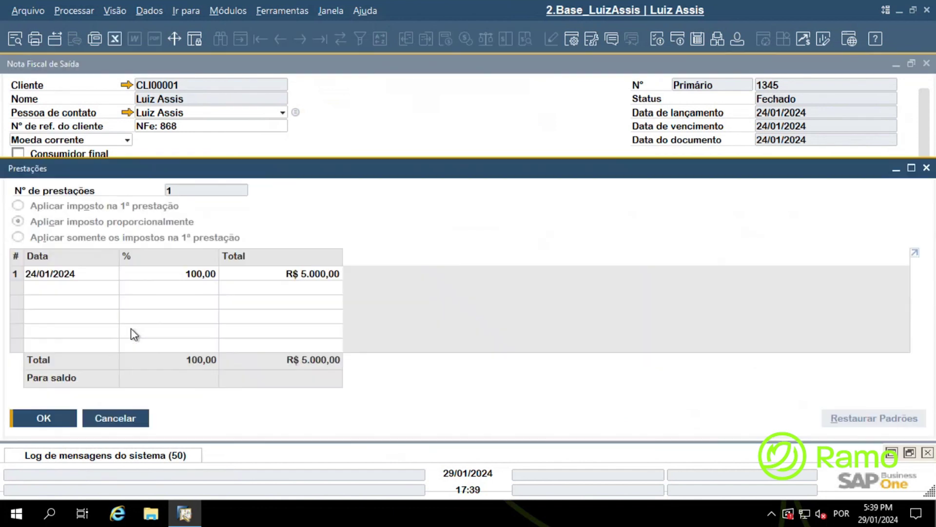
click(90, 275)
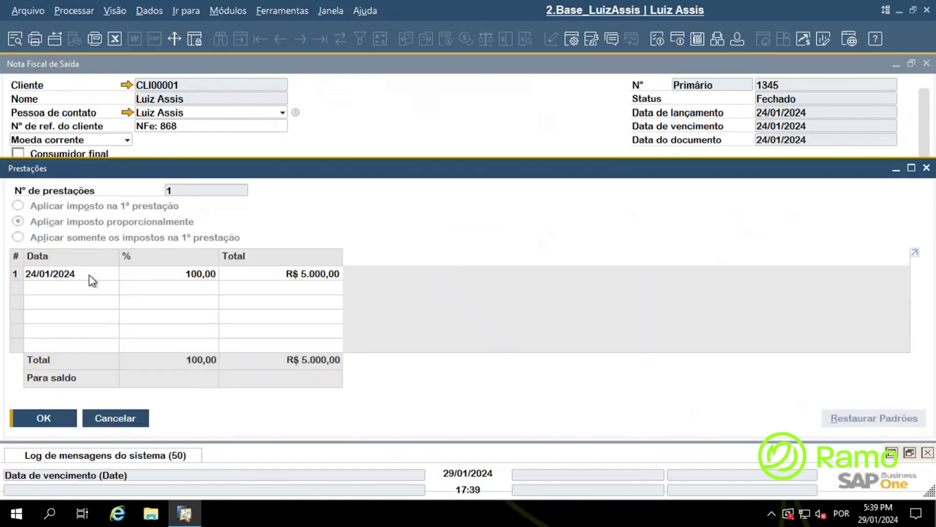
click(90, 274)
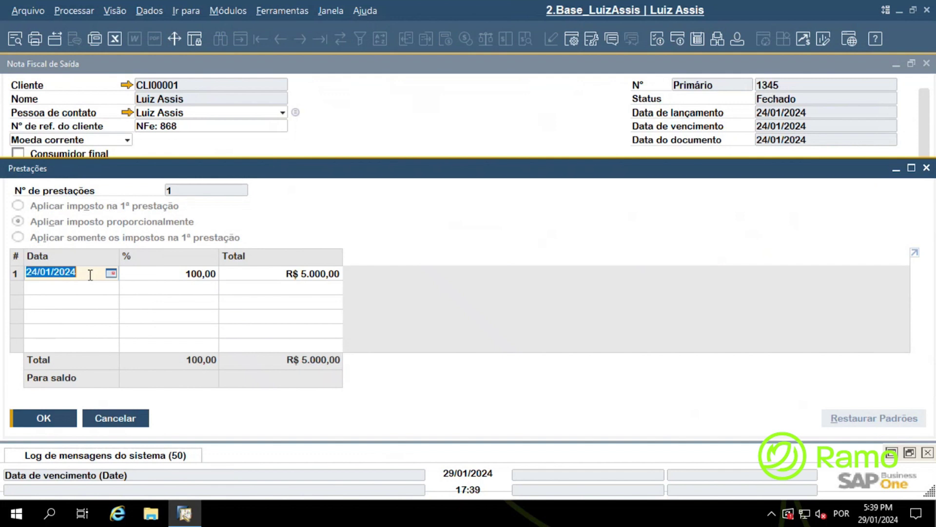
click(111, 273)
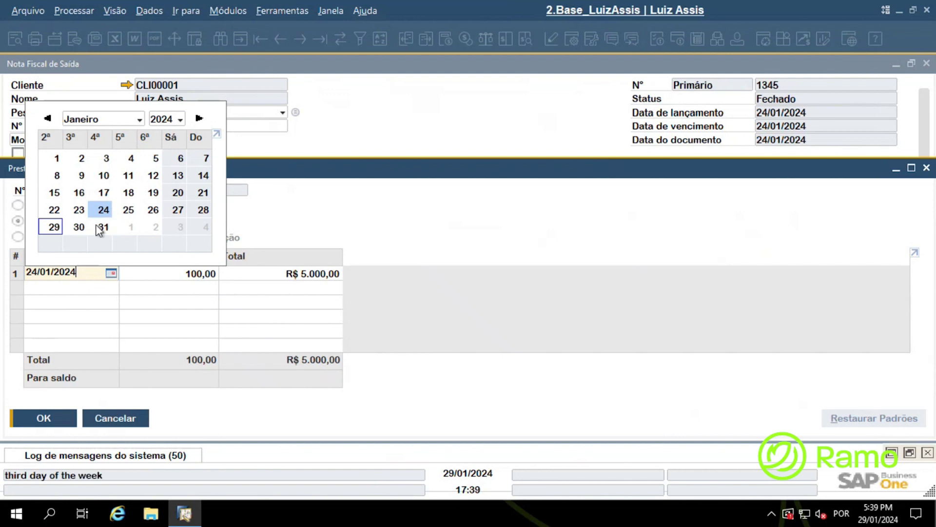
click(79, 226)
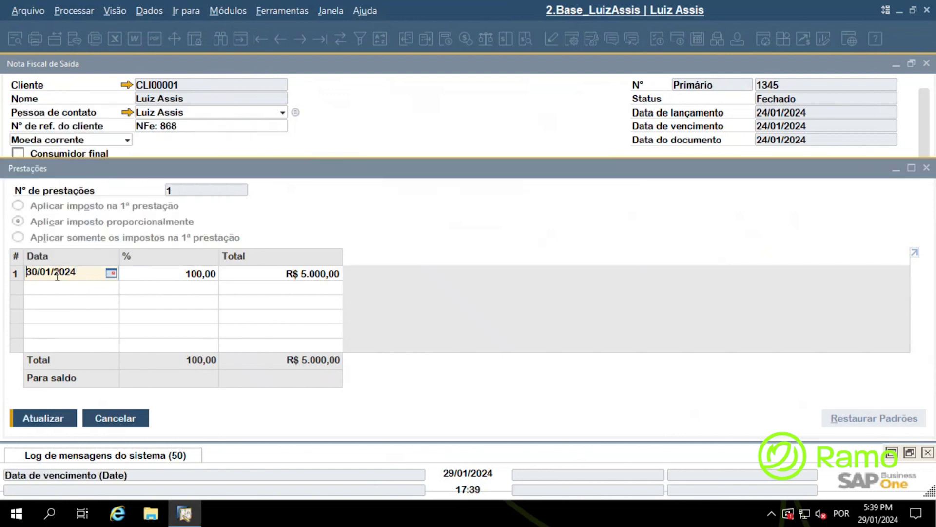
click(68, 421)
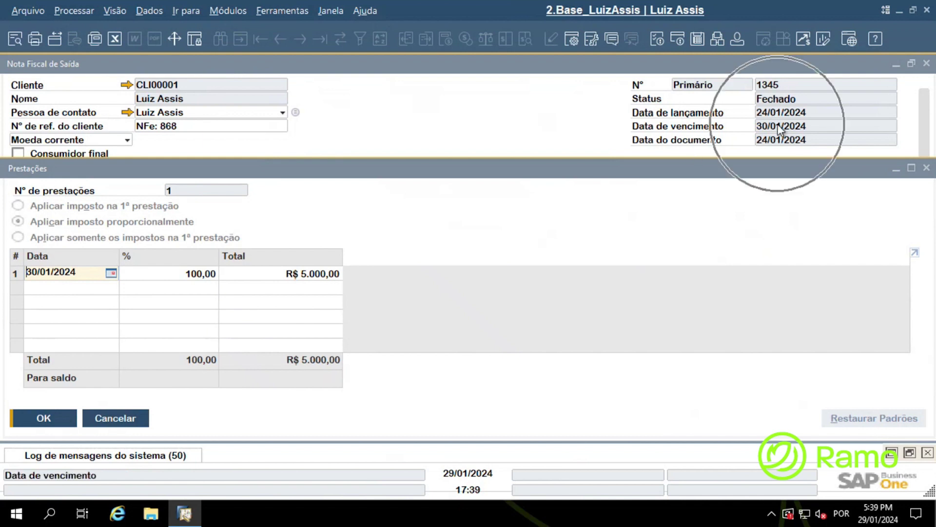
click(44, 418)
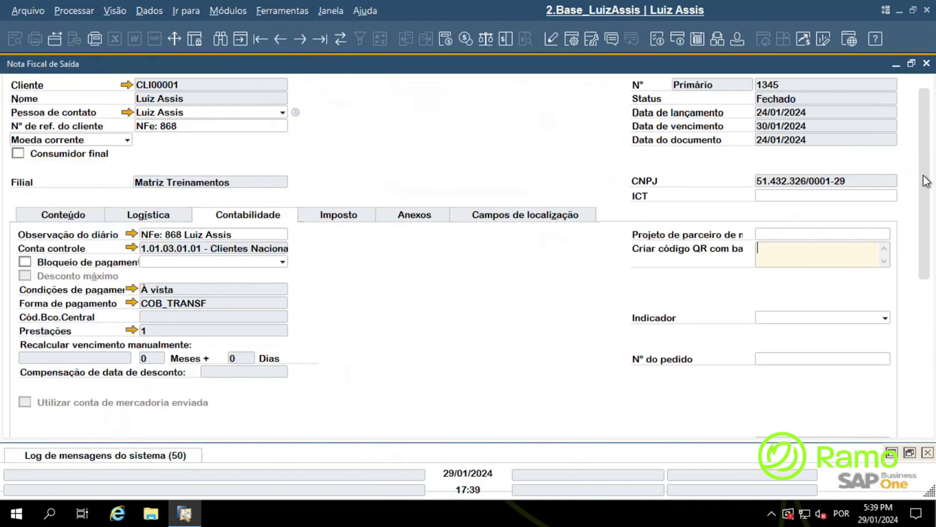
Try to update the closed À vista invoice with its new due date, and reload the record to check Data de vencimento.
scroll(266, 356, down, 5)
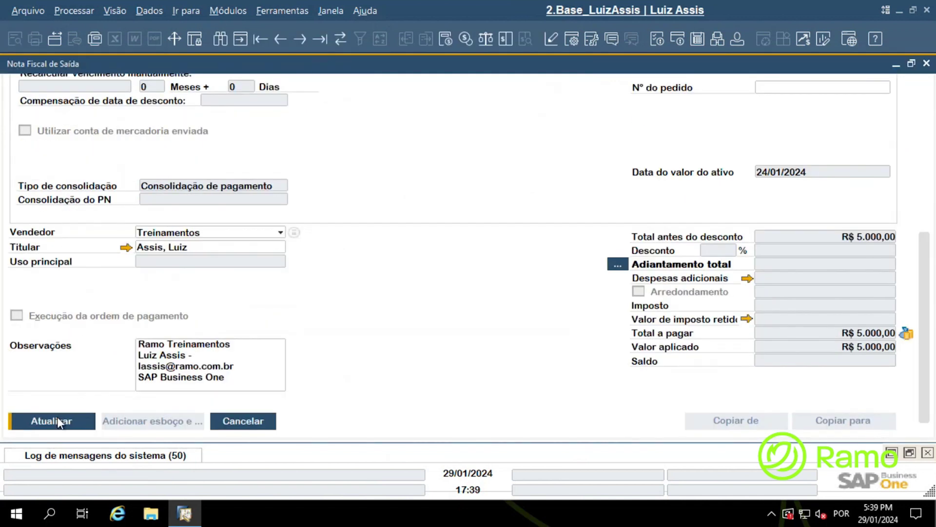
click(57, 419)
scroll(922, 303, up, 5)
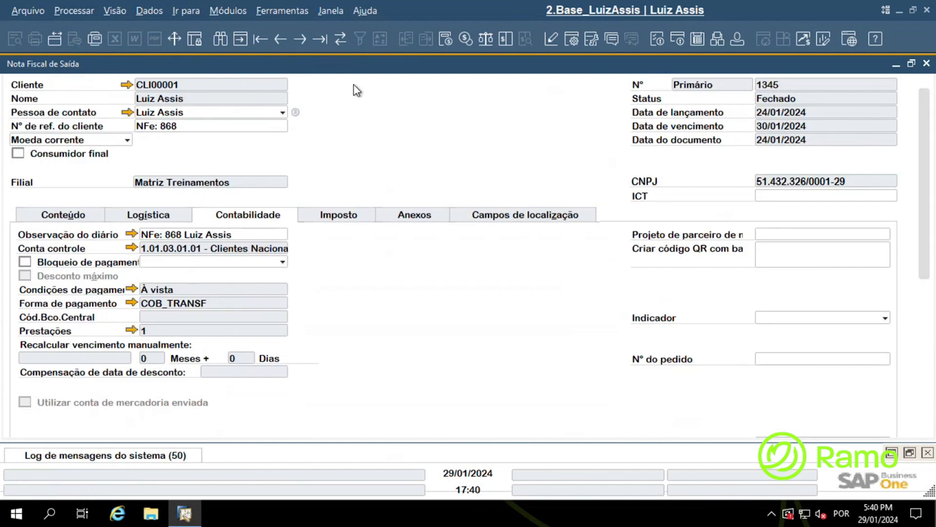
click(346, 39)
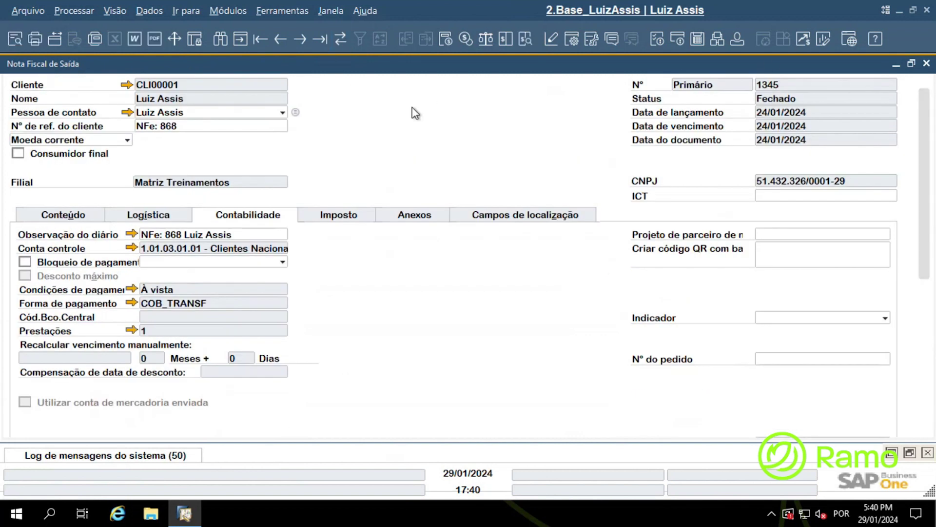
Switch to the open (Abrir) single-installment invoice with 15 dias payment terms and show its Contabilidade data.
click(895, 65)
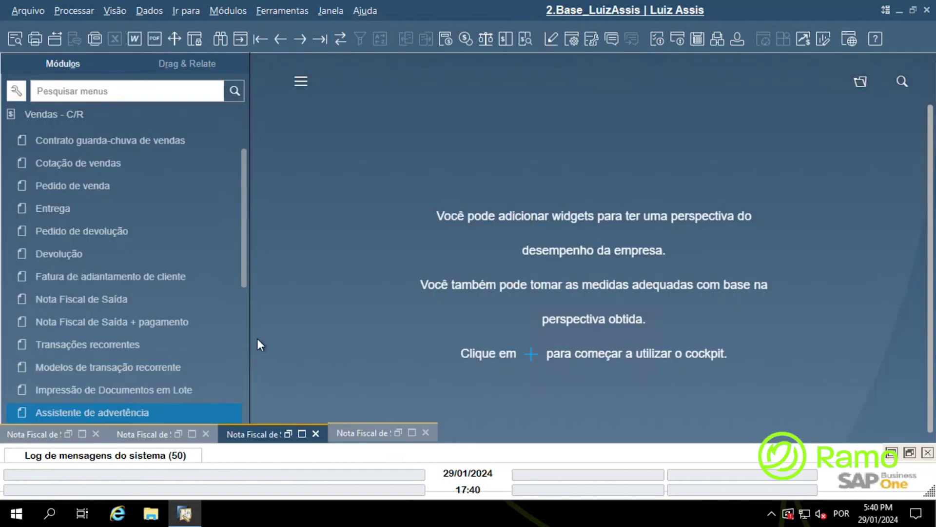
click(411, 432)
scroll(327, 235, up, 3)
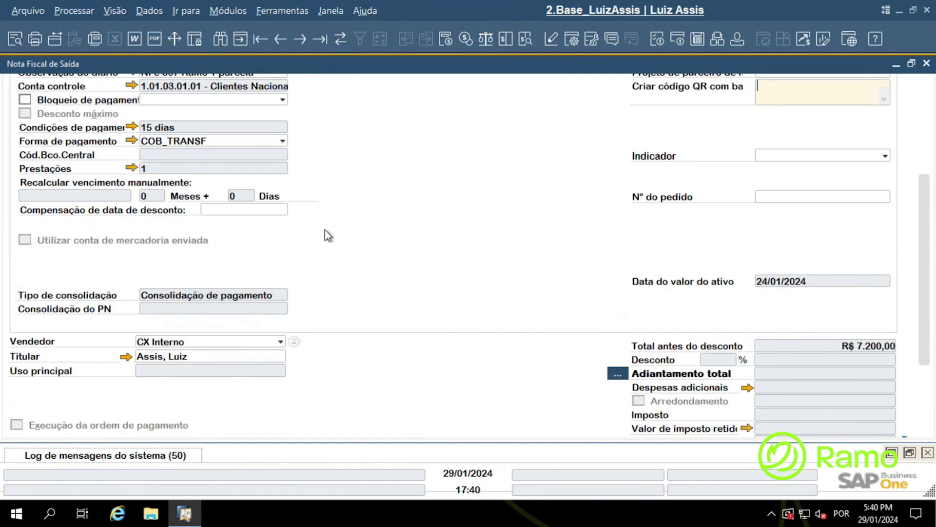
scroll(642, 151, up, 2)
scroll(656, 179, up, 5)
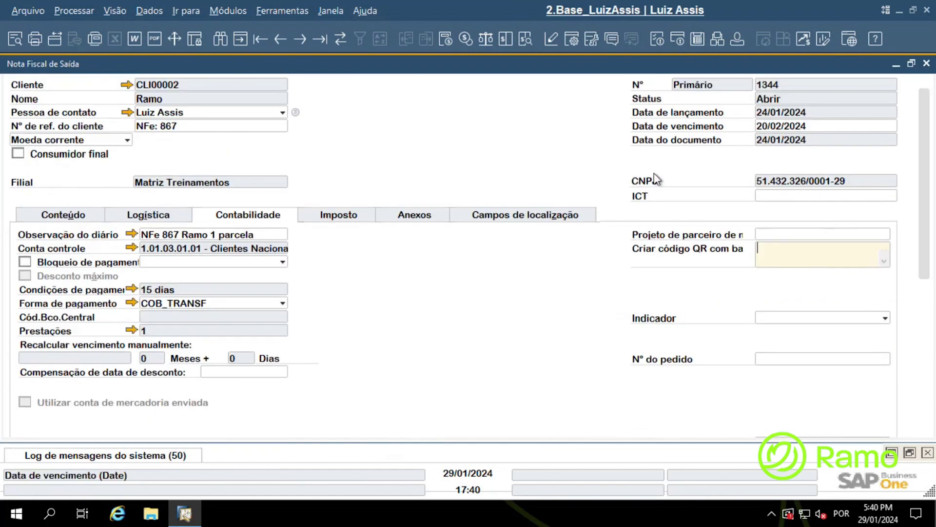
click(244, 218)
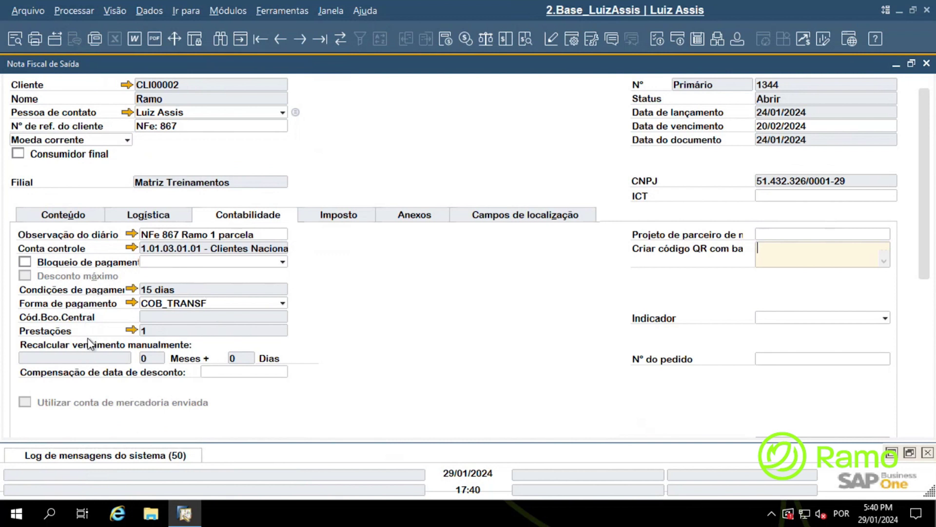
Set the open 15 dias invoice's header due date (Data de vencimento) to 22/02/2024 and update the invoice.
click(734, 128)
double_click(794, 127)
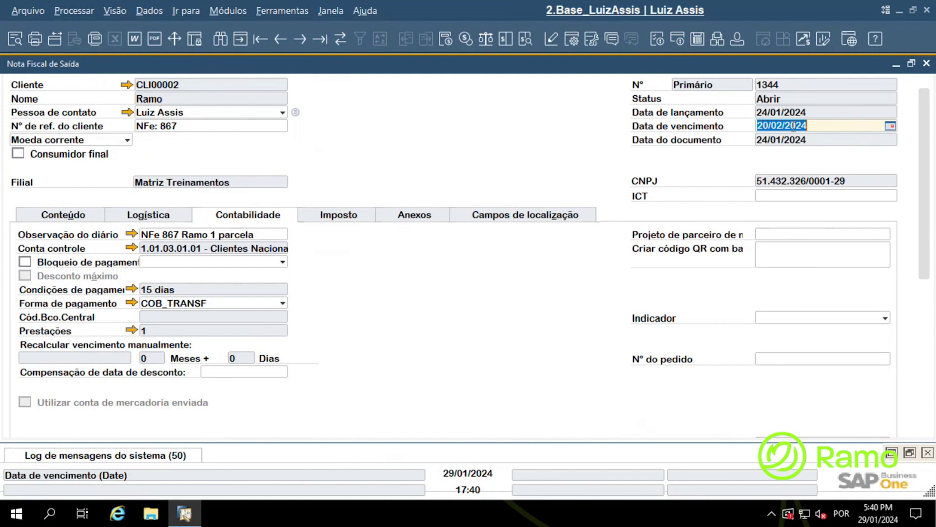
click(893, 126)
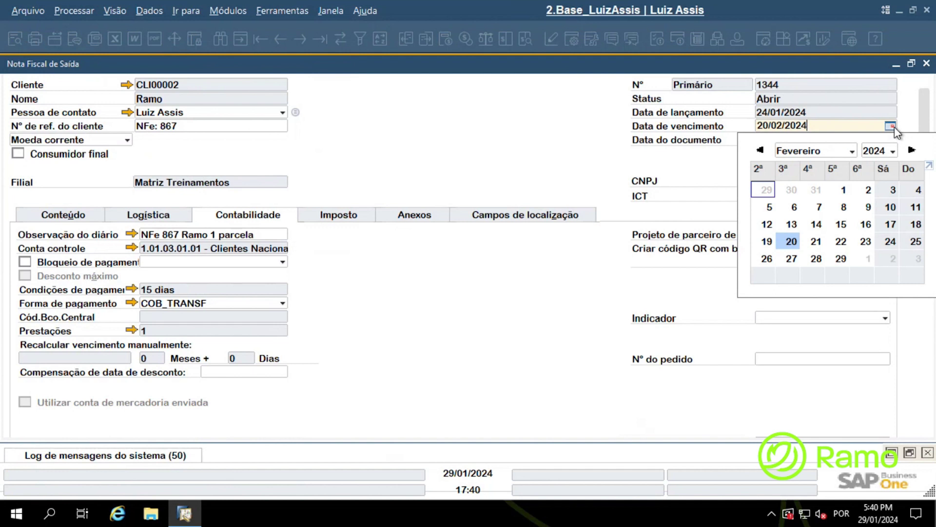
click(841, 241)
scroll(247, 380, down, 5)
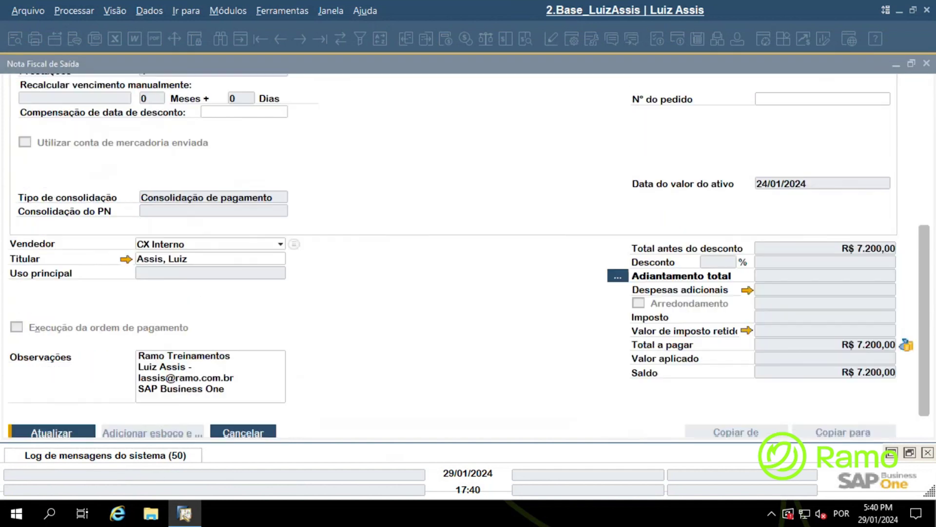
click(79, 423)
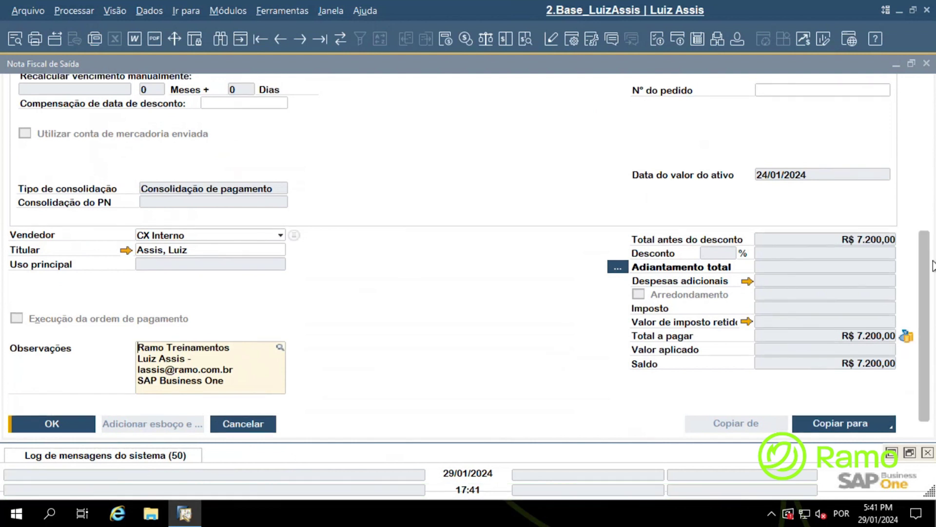
Check the open invoice's status and balance, view its relationship map (Mapa de relações) for linked payments, and return to the invoice.
drag(926, 329, 926, 140)
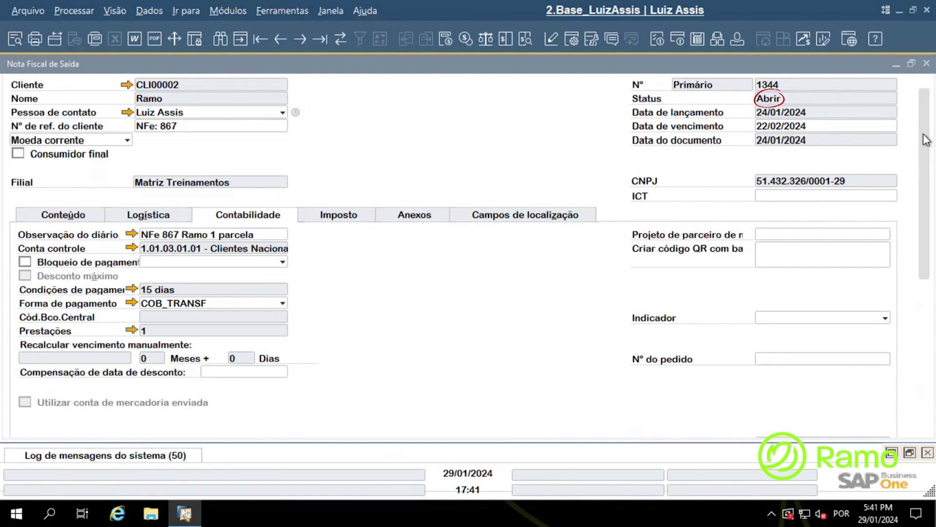
scroll(696, 327, down, 10)
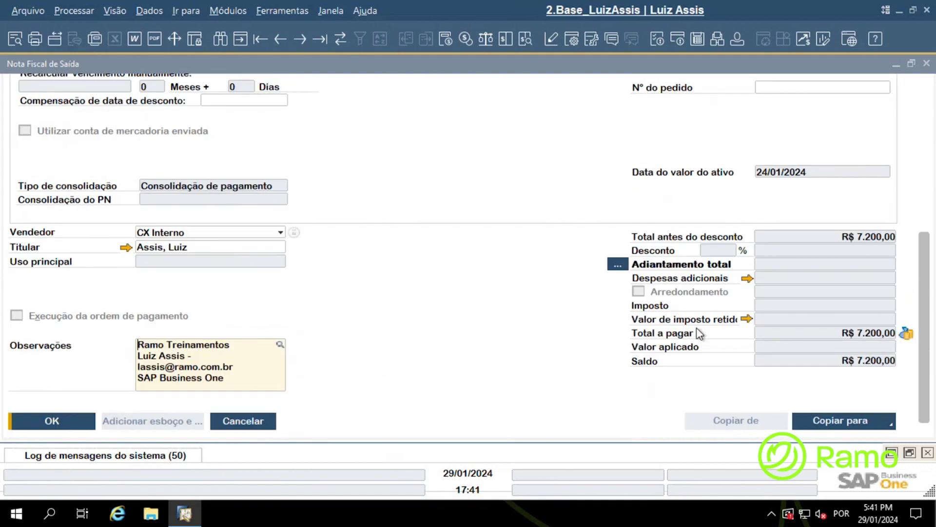
right_click(351, 125)
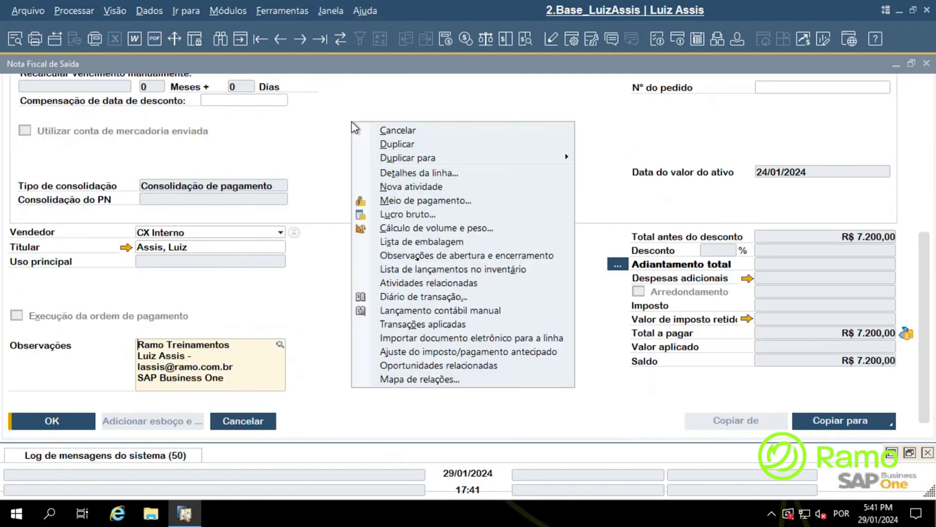
click(421, 380)
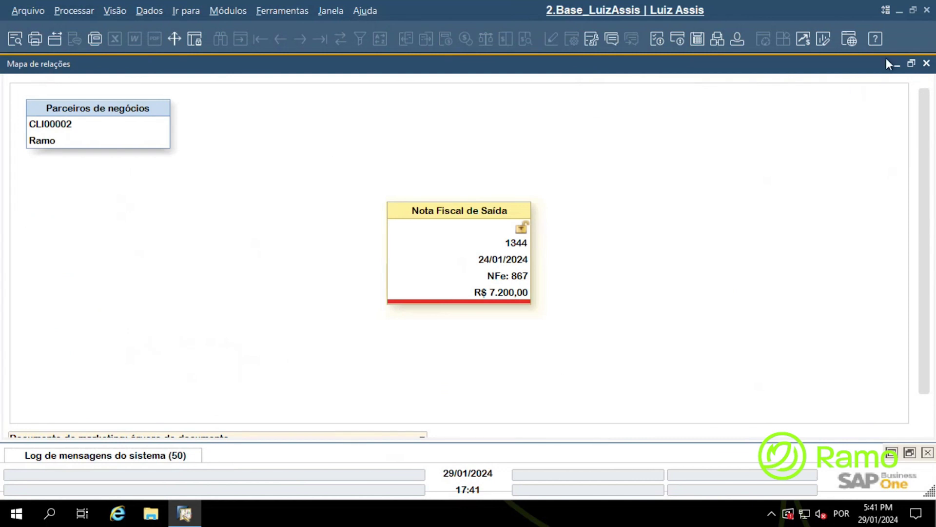
click(926, 63)
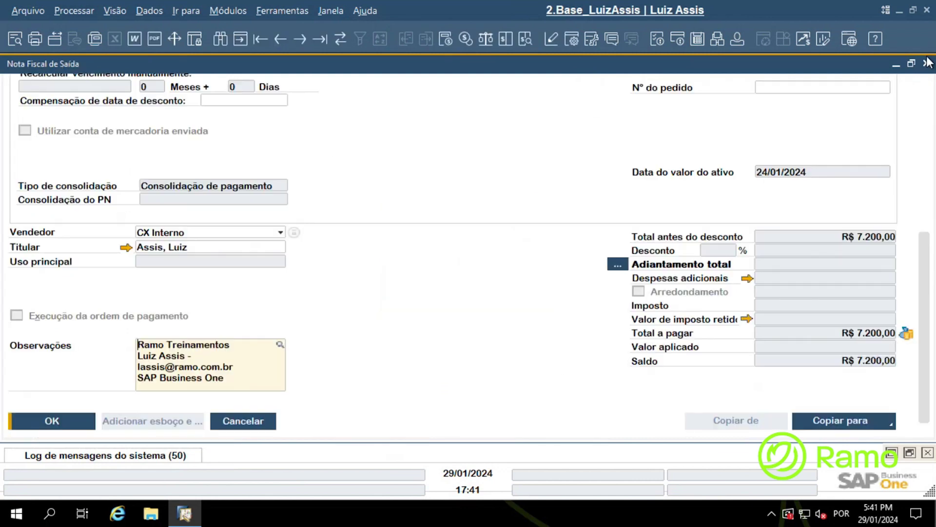
Review the open invoice's applied transactions (Transações aplicadas) for payments and return to its header.
right_click(383, 113)
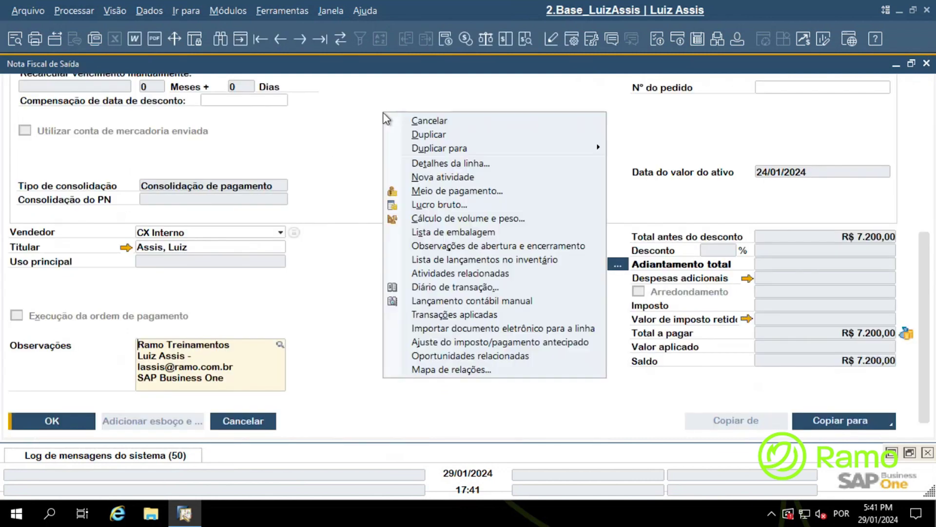
click(466, 316)
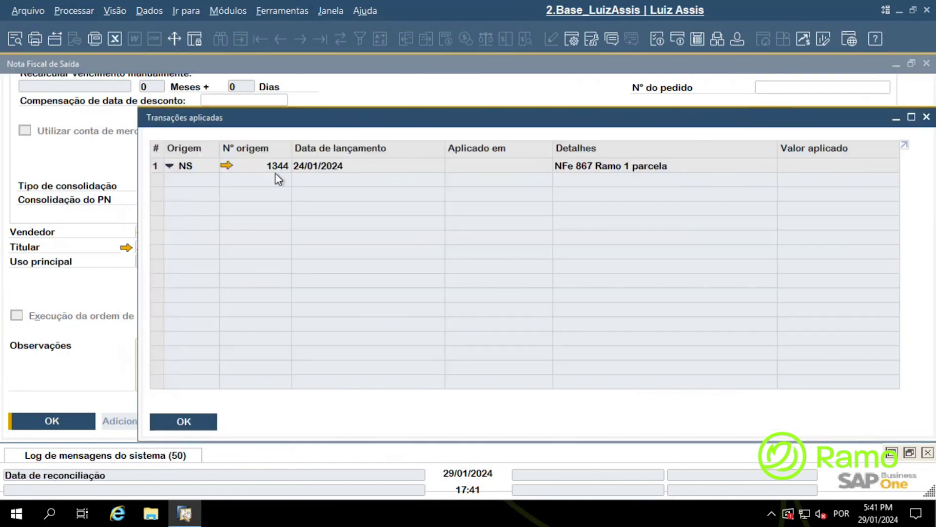
click(205, 418)
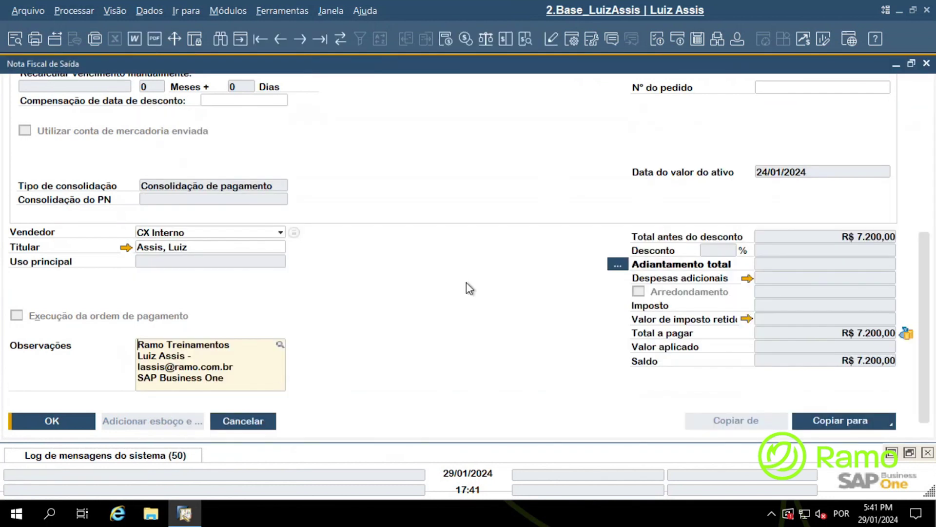
scroll(924, 295, up, 3)
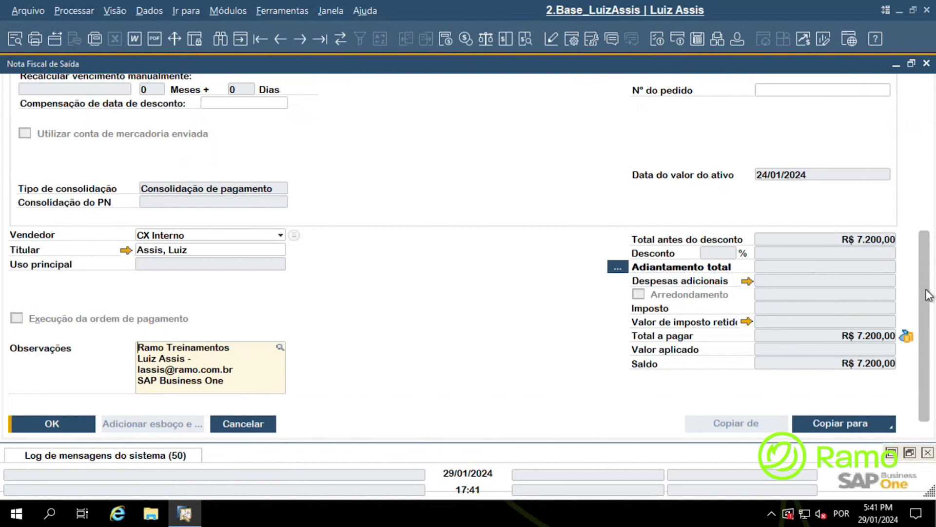
scroll(420, 168, up, 3)
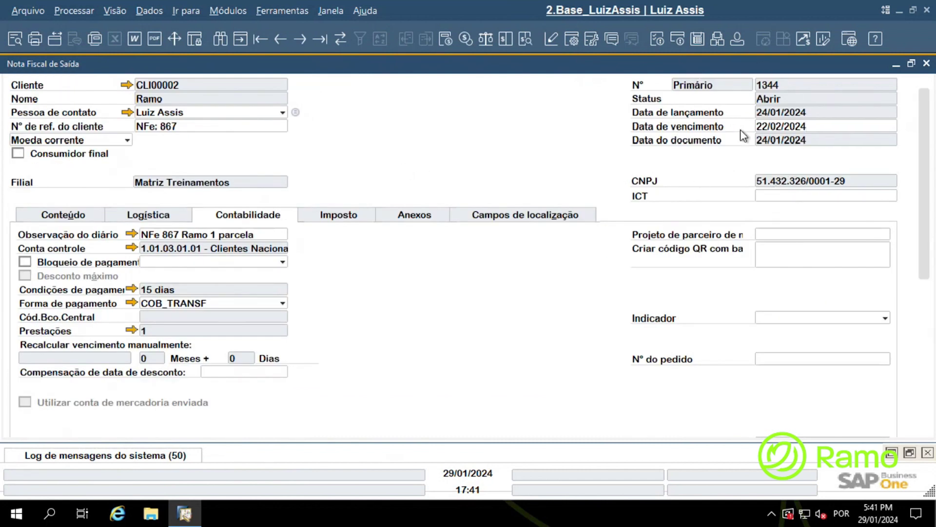
Set the open invoice's only installment in Prestações to the due date 23/02/2024 and update the invoice.
click(134, 332)
click(281, 224)
click(131, 330)
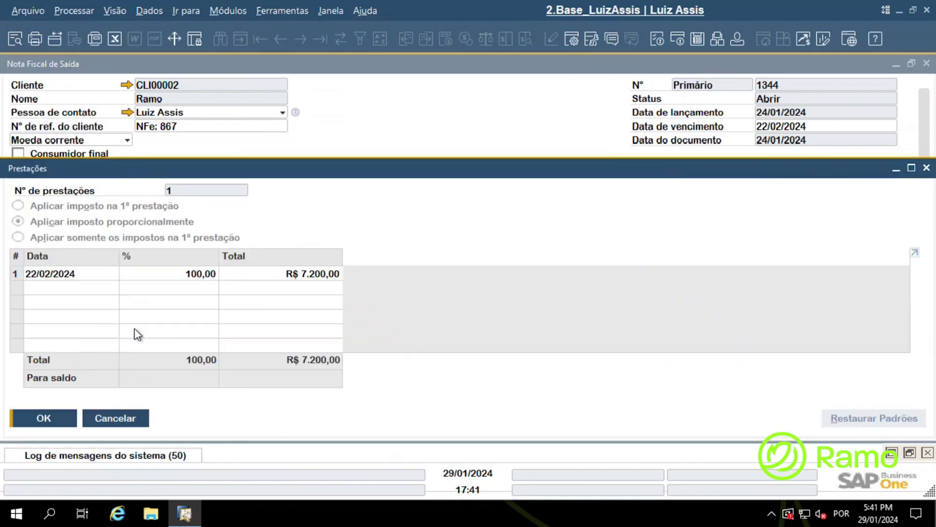
click(90, 272)
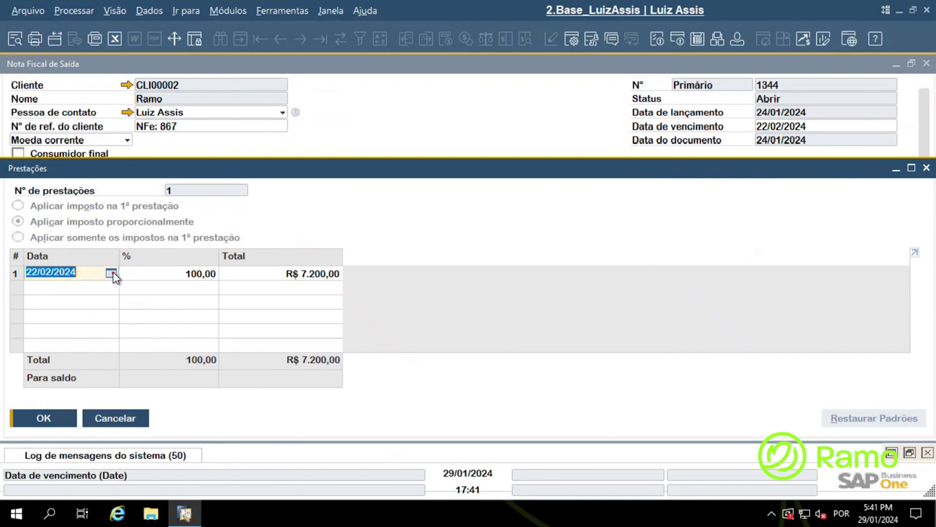
click(111, 272)
click(152, 210)
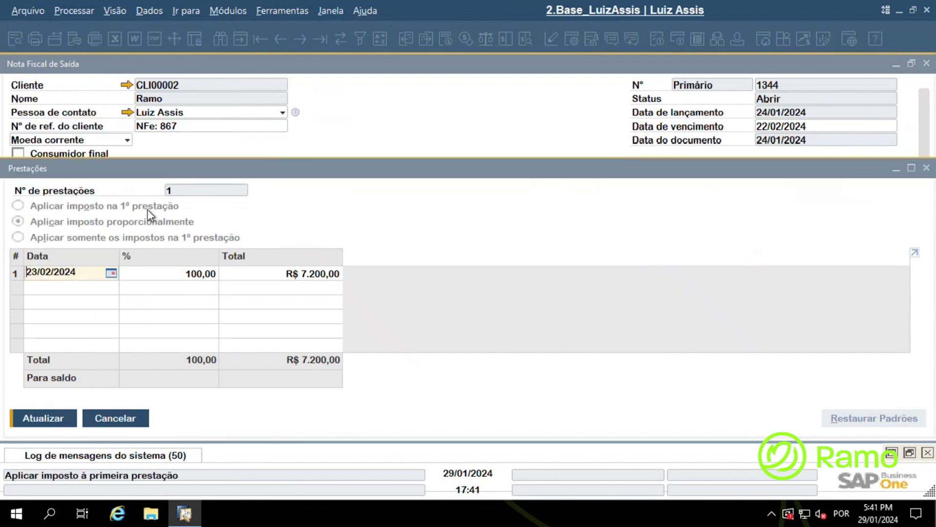
click(55, 421)
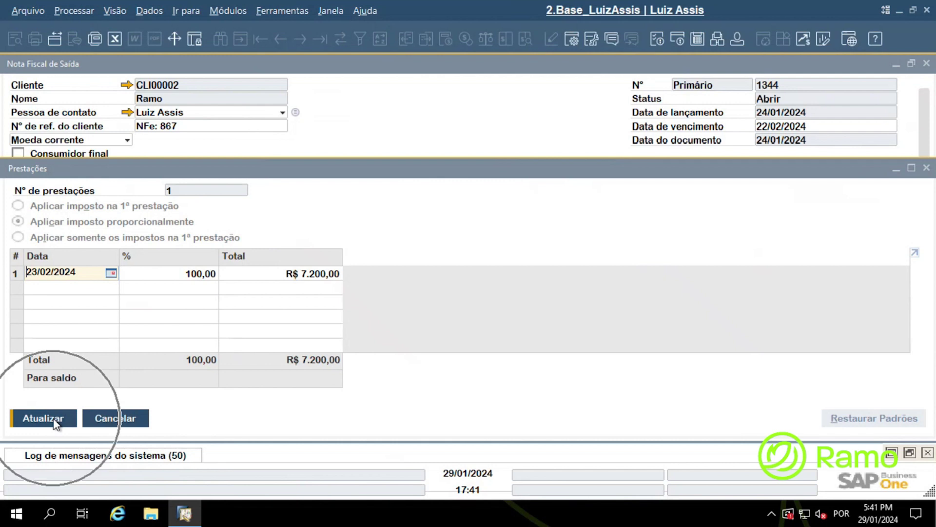
click(54, 420)
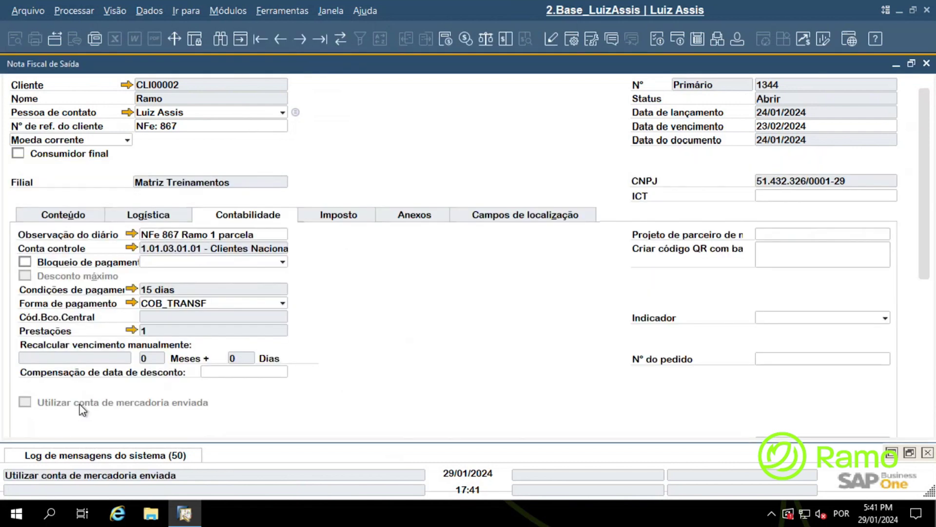
scroll(82, 410, down, 5)
scroll(73, 409, down, 1)
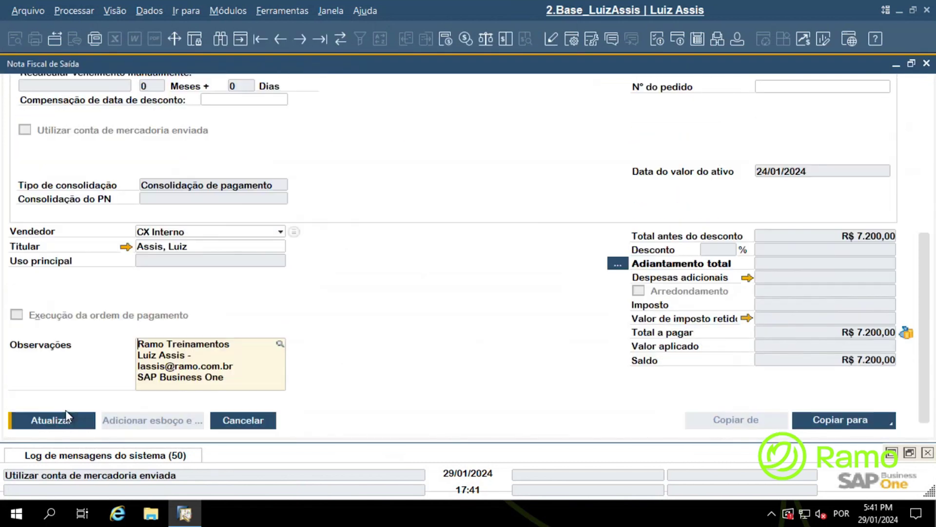
click(54, 420)
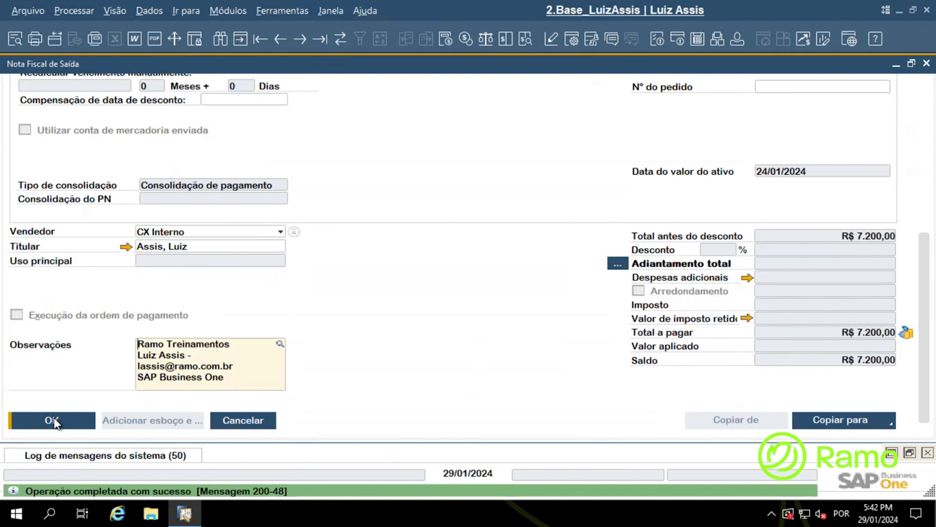